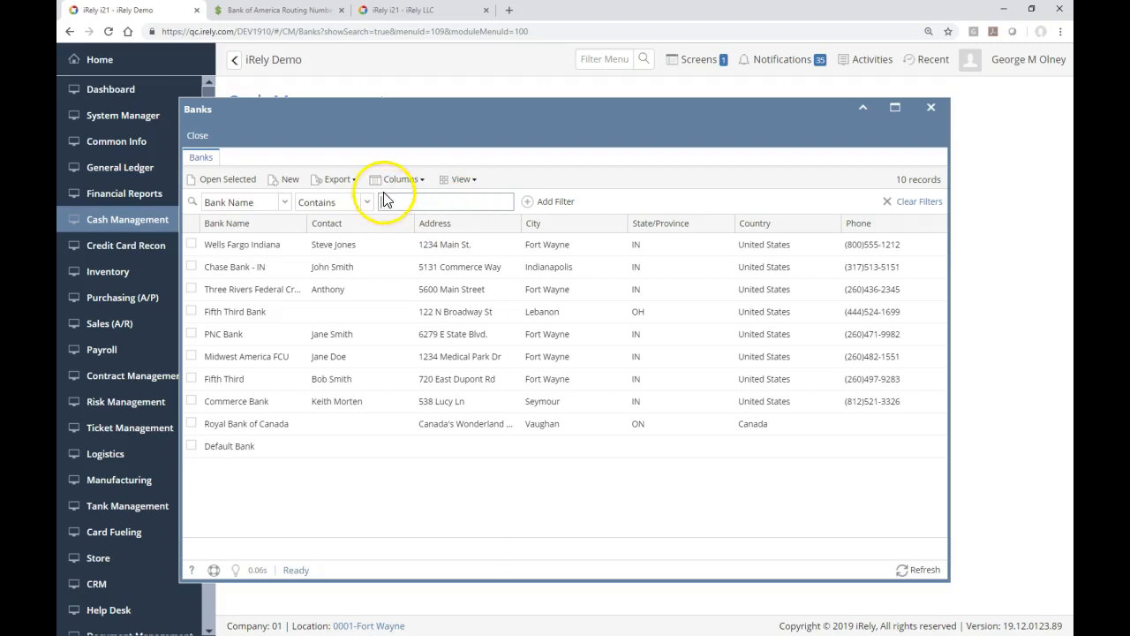
Step: Start a new Bank record from the Banks list and go to the Routing No field
left_click(283, 181)
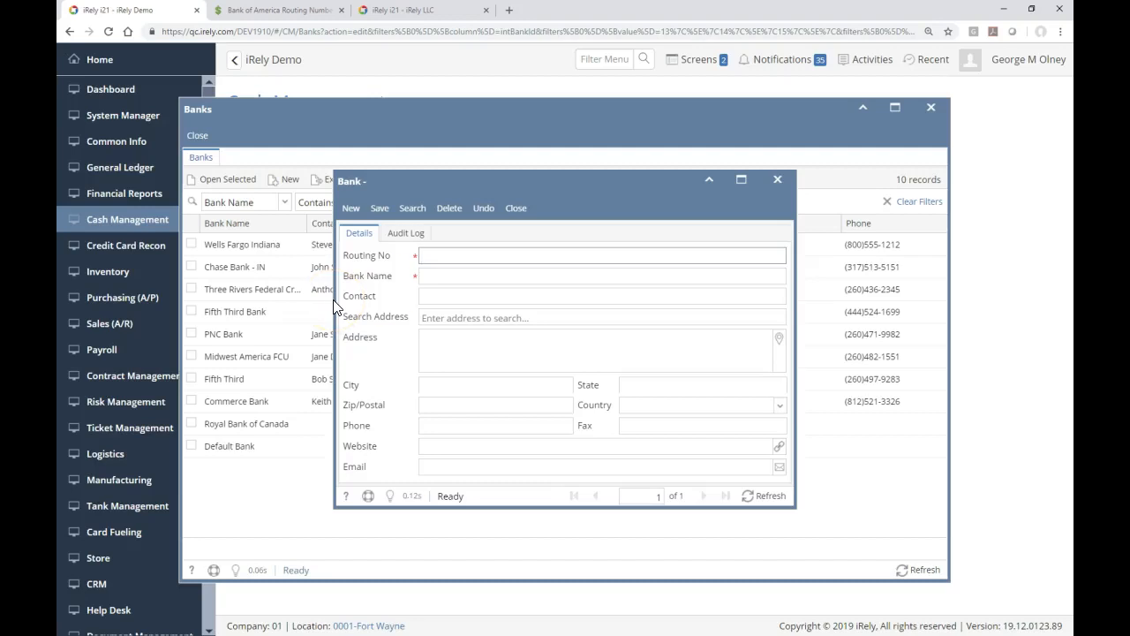
left_click(444, 259)
Step: Enter routing number 031202084 to auto-fill the bank, and append ' Vir' to the Bank Name
type("031202084")
left_click(446, 273)
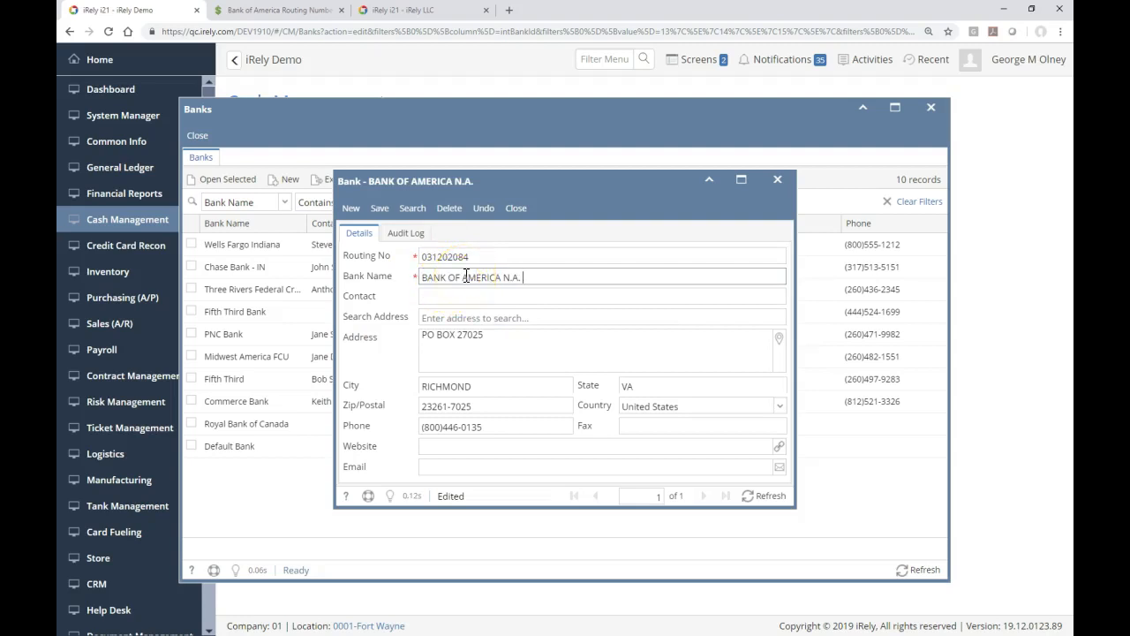
type("B")
type("Vir")
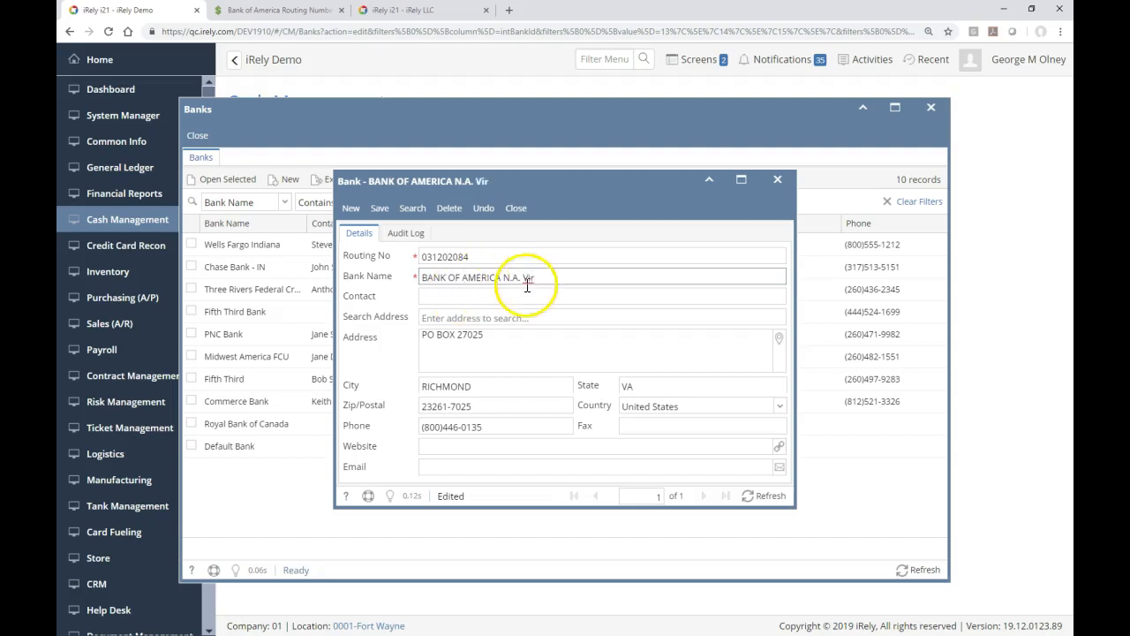
key("Tab")
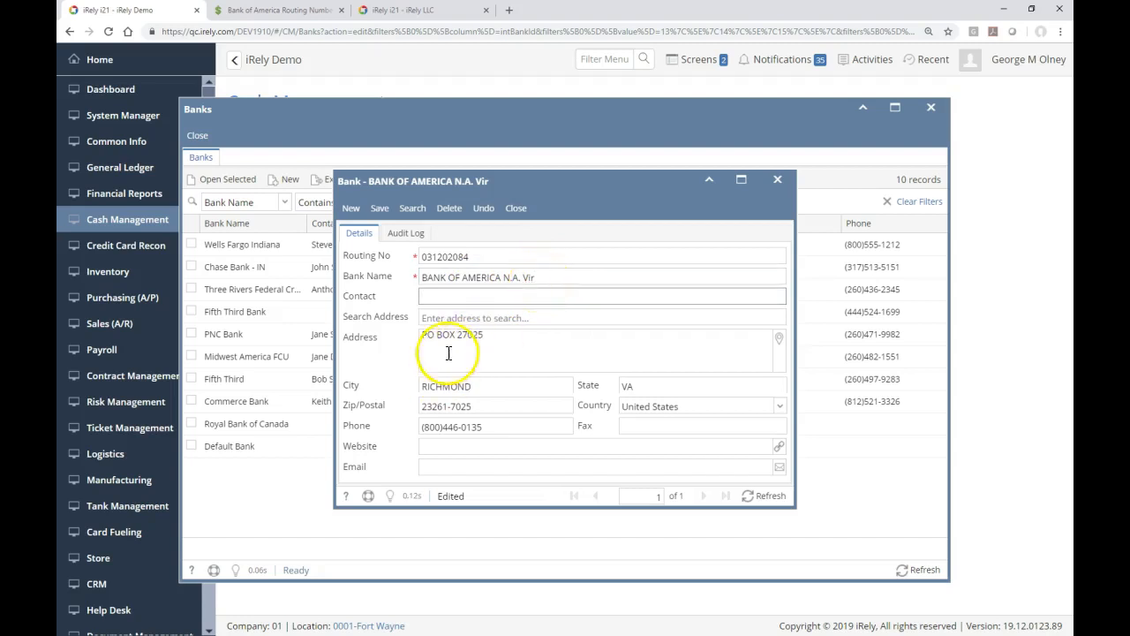
Step: Save the BANK OF AMERICA N.A. Vir record and close it and the Banks list
left_click(379, 211)
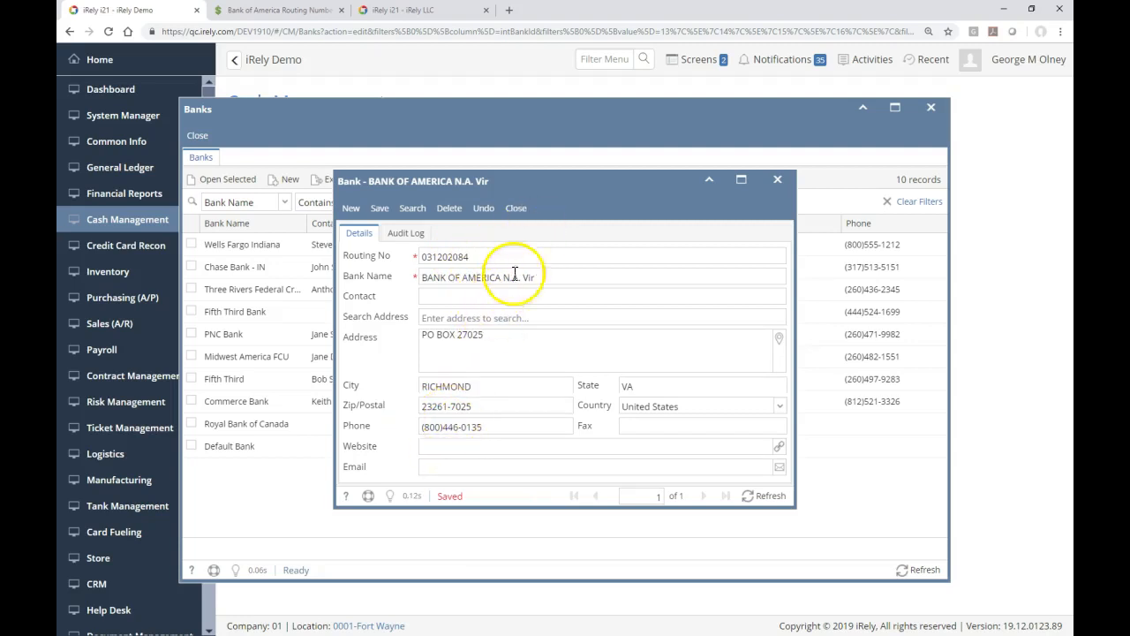
left_click(517, 209)
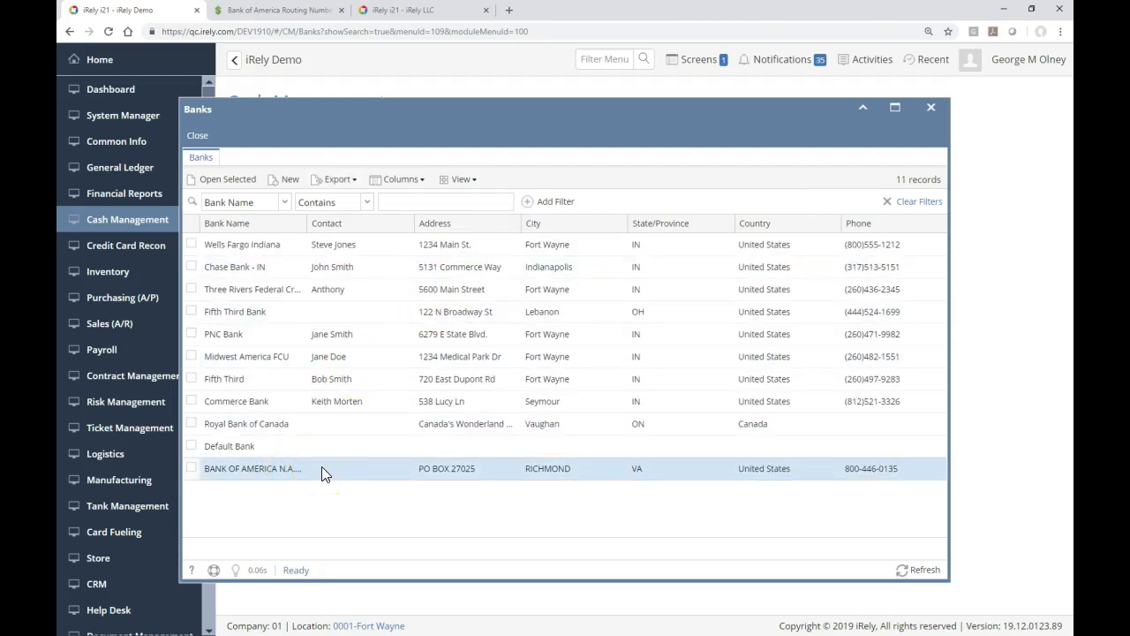
left_click(197, 134)
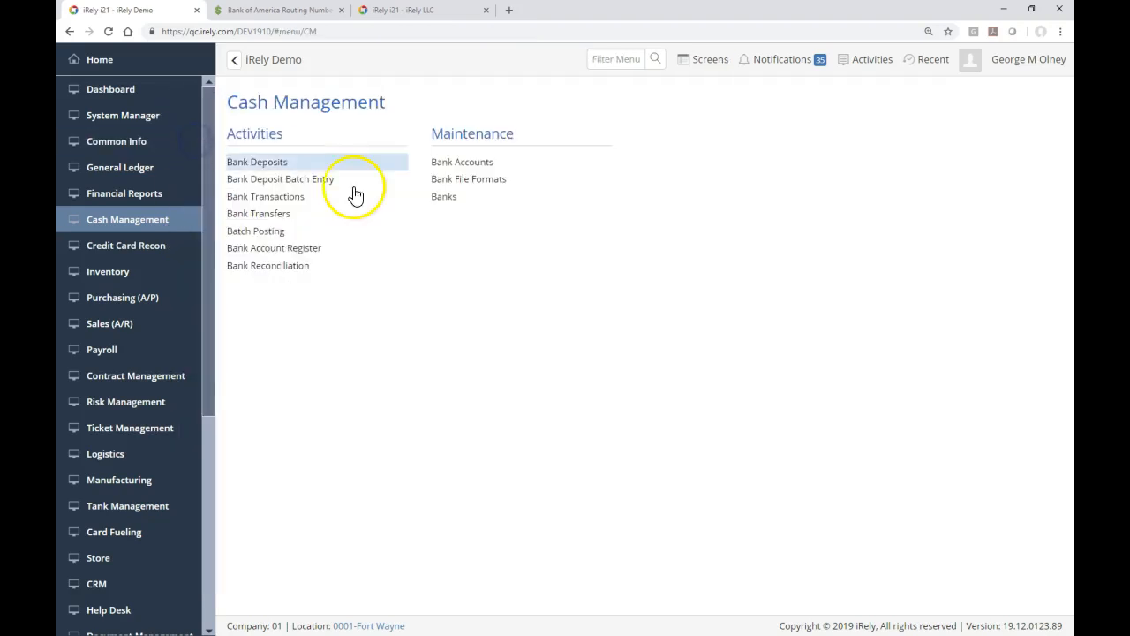
Step: Open Bank Accounts, clear the 'amer' filter to list all 13 accounts, and start a new record
left_click(438, 163)
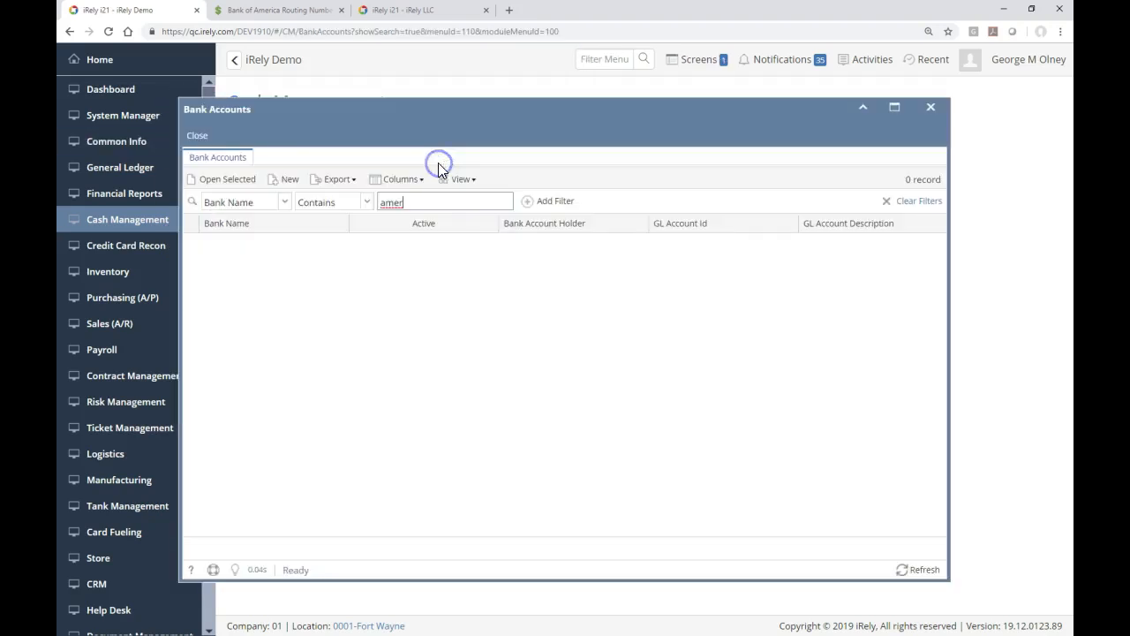
left_click(217, 135)
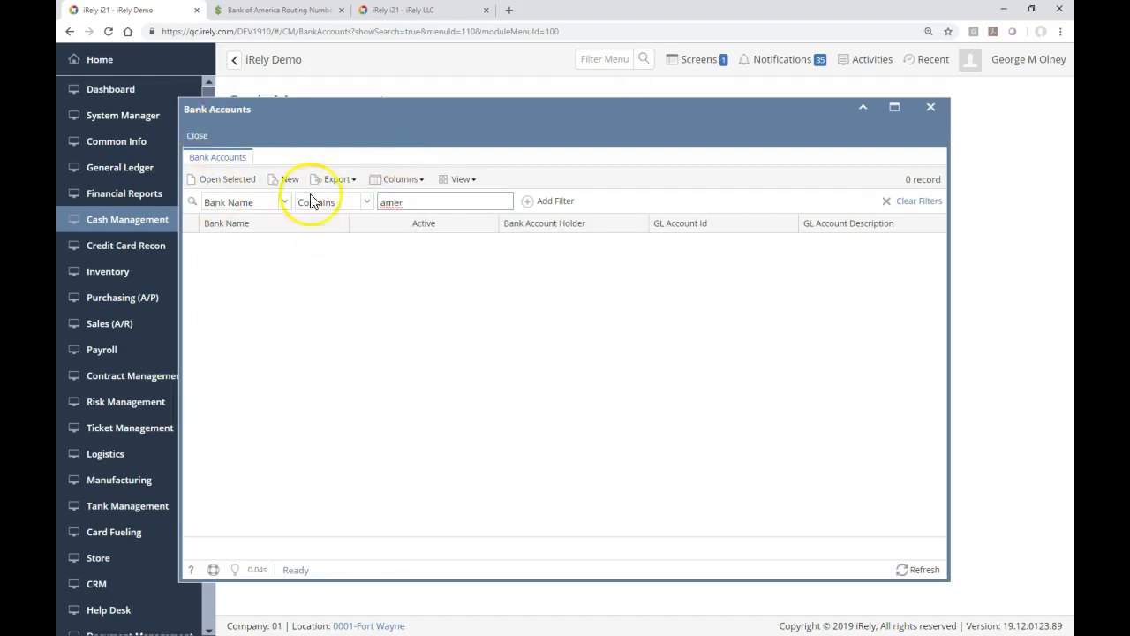
key("BackSpace")
key("BackSpace")
key("BackSpace")
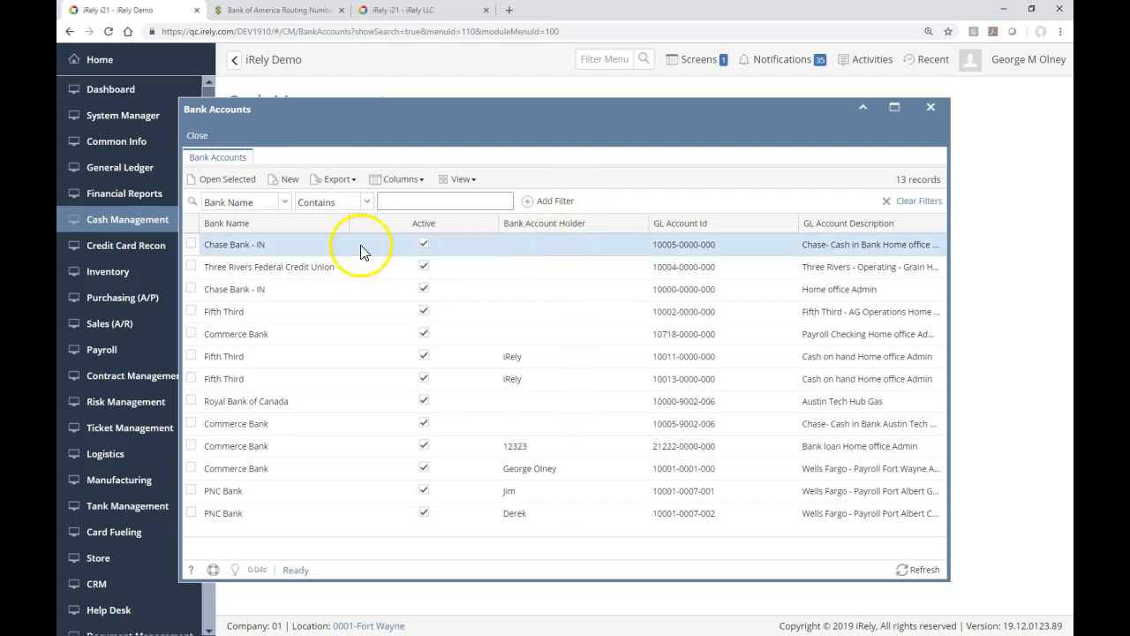
left_click(295, 186)
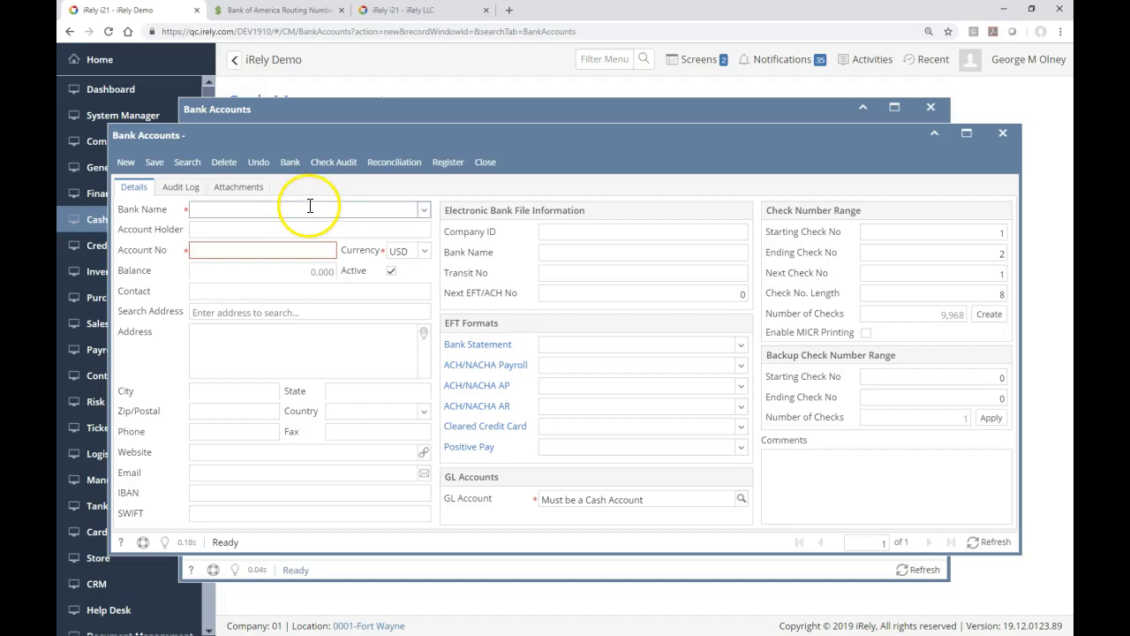
Step: Link the account to BANK OF AMERICA N.A. Vir and enter the account holder's name and account number
left_click(310, 205)
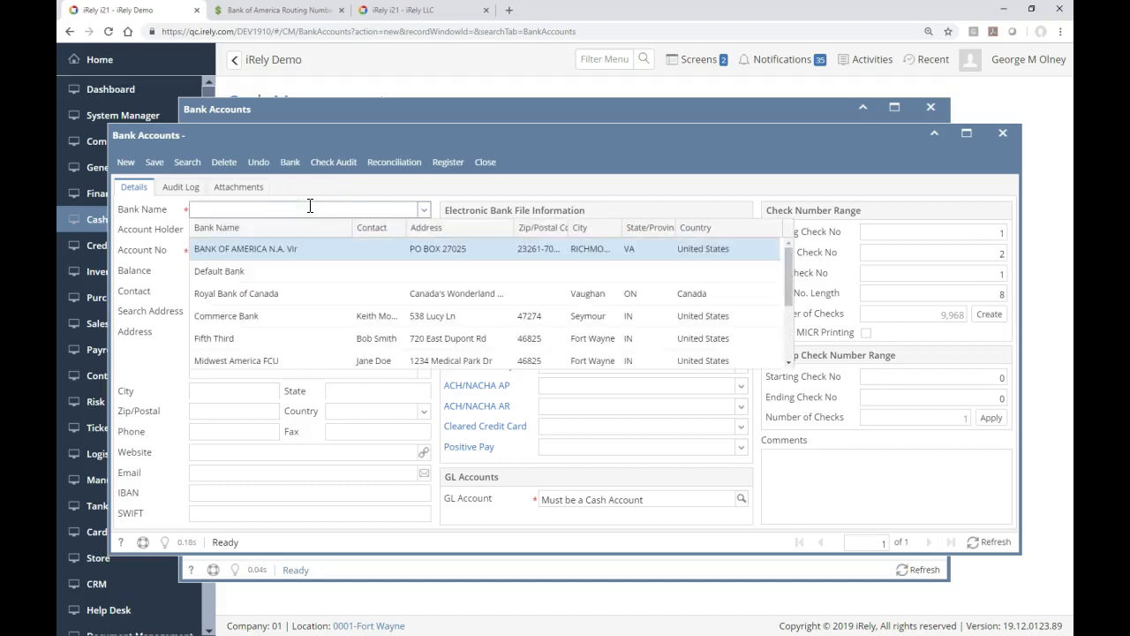
key("Return")
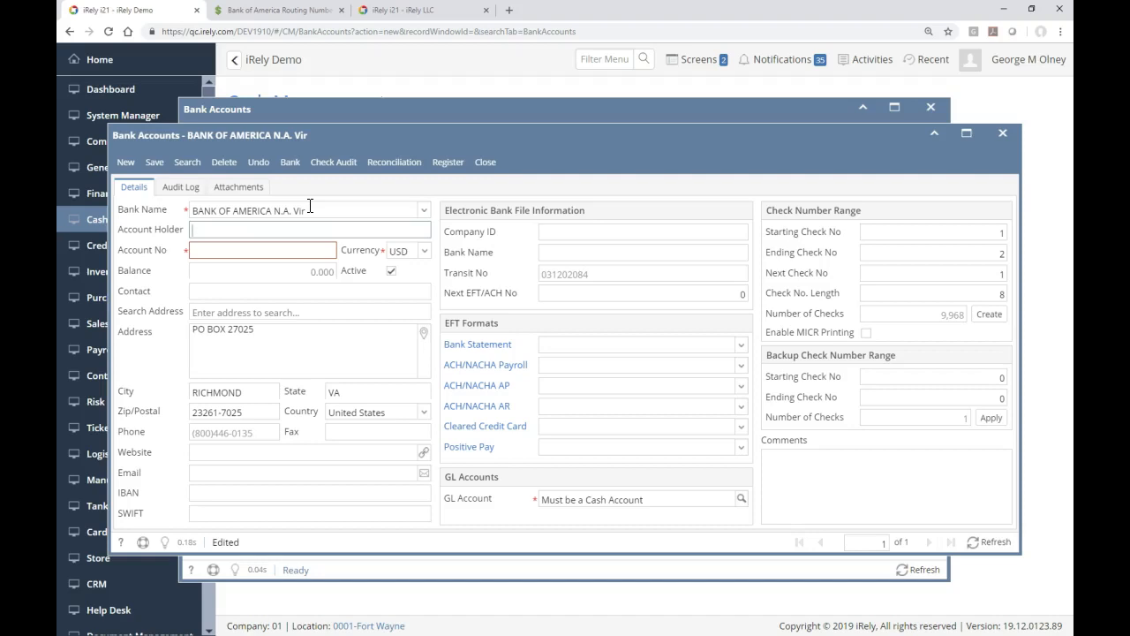
key("Tab")
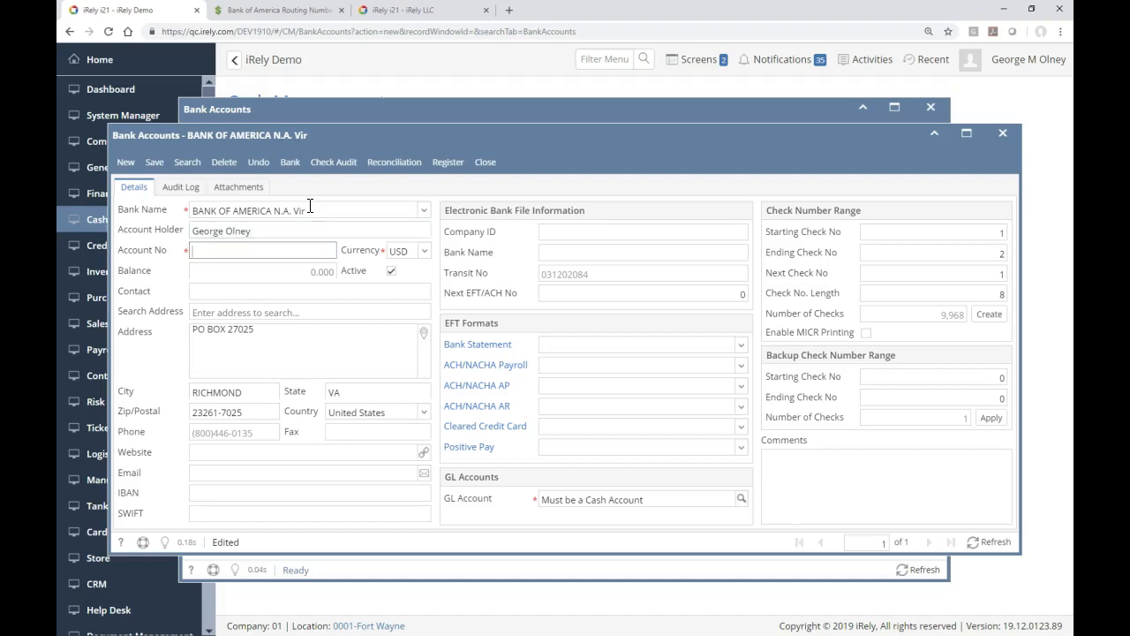
key("Tab")
key("Tab")
key("Tab")
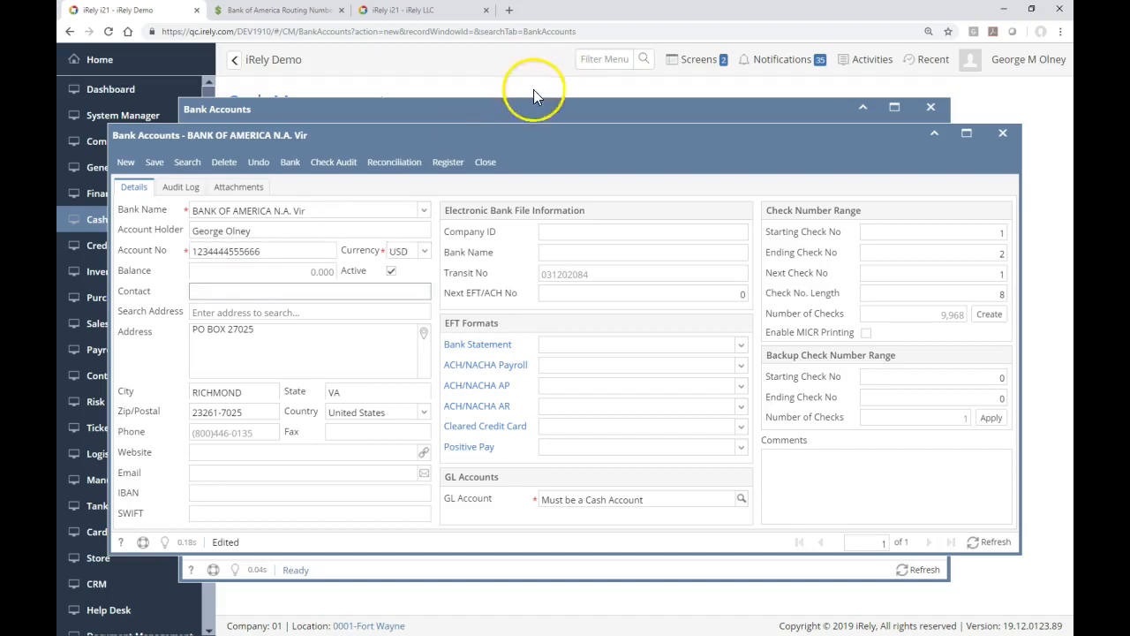
left_click(245, 287)
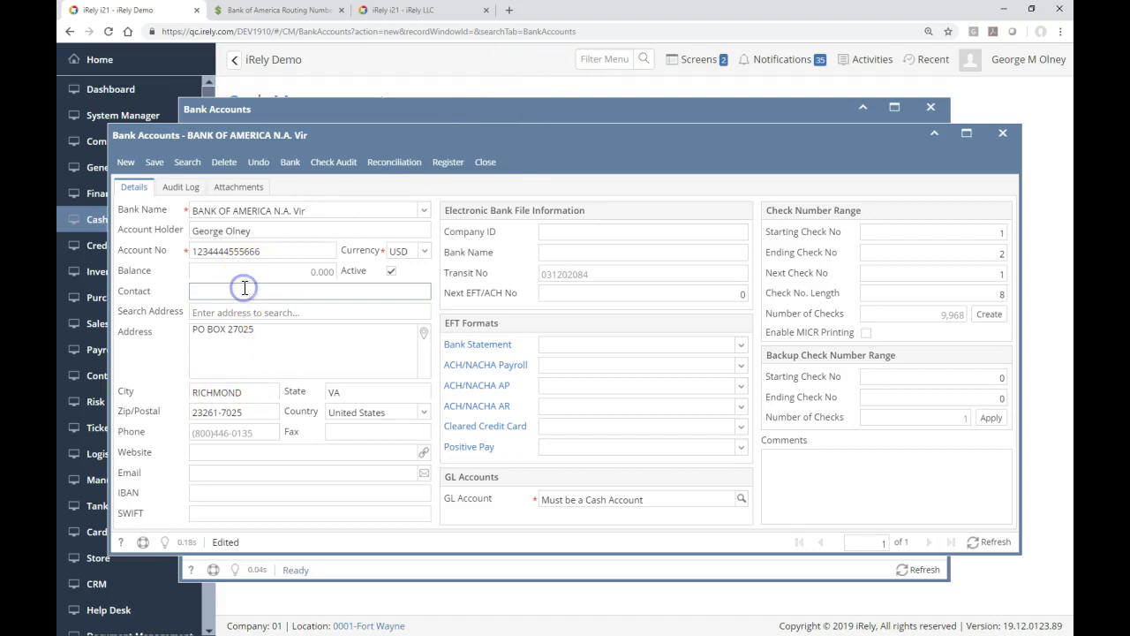
left_click(259, 314)
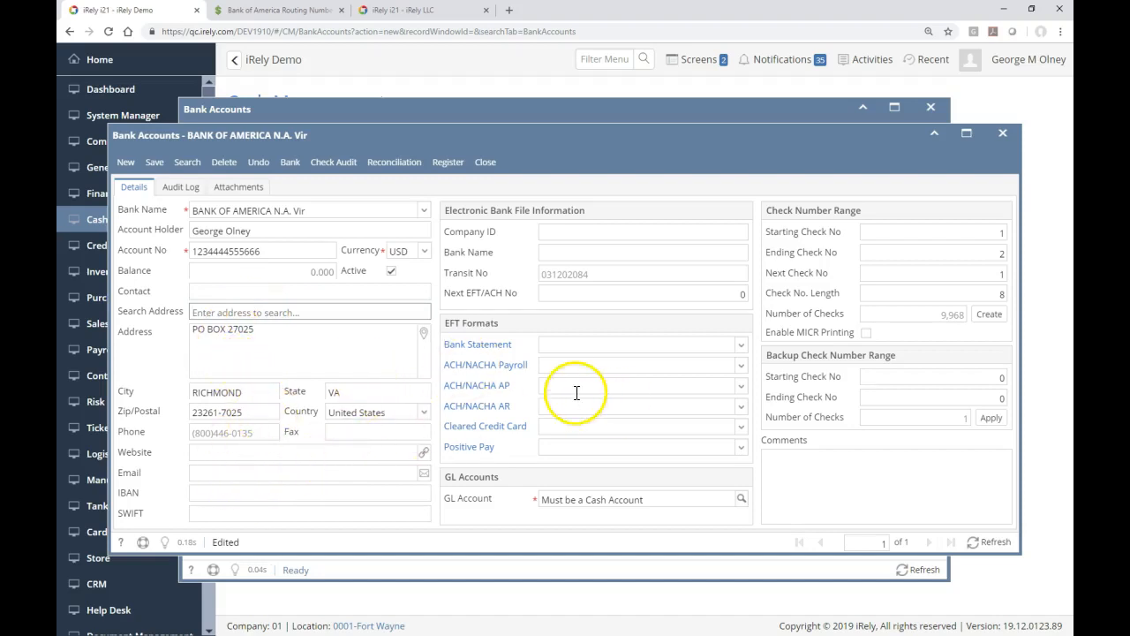
Step: Enter the company ID, file bank name 'Bank of America', and next EFT/ACH number 50
left_click(625, 234)
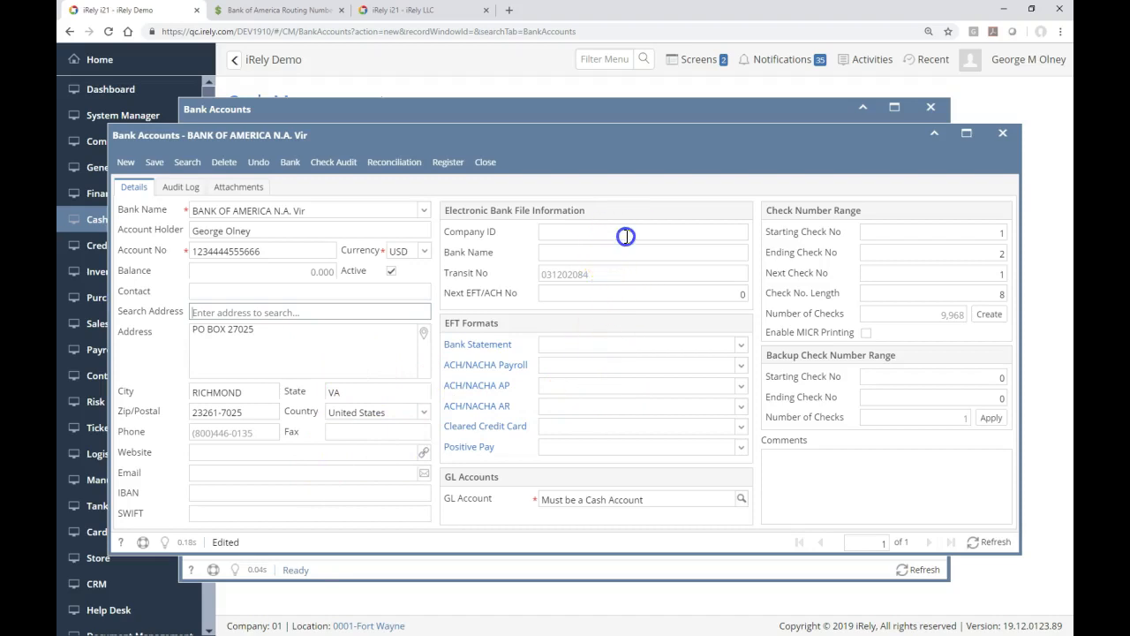
type("123457")
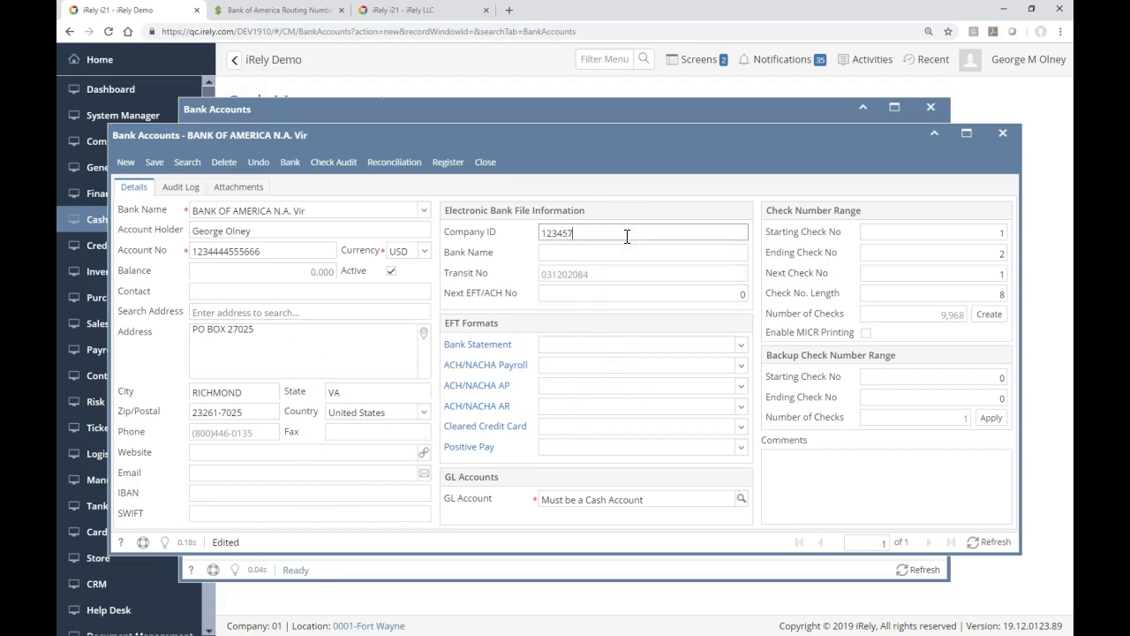
key("Tab")
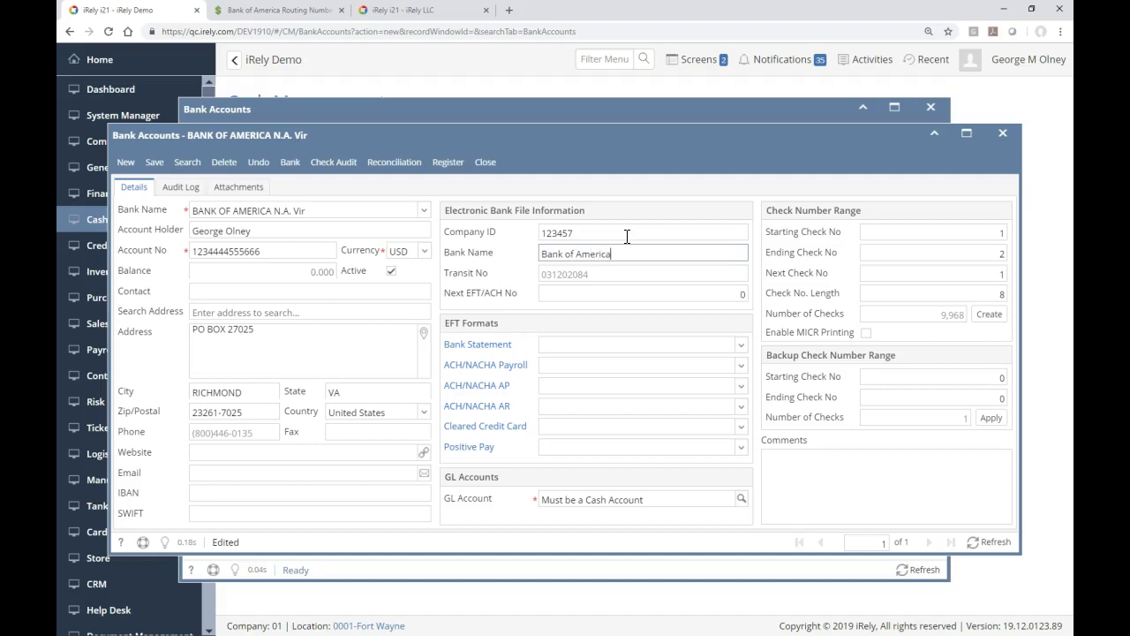
key("Tab")
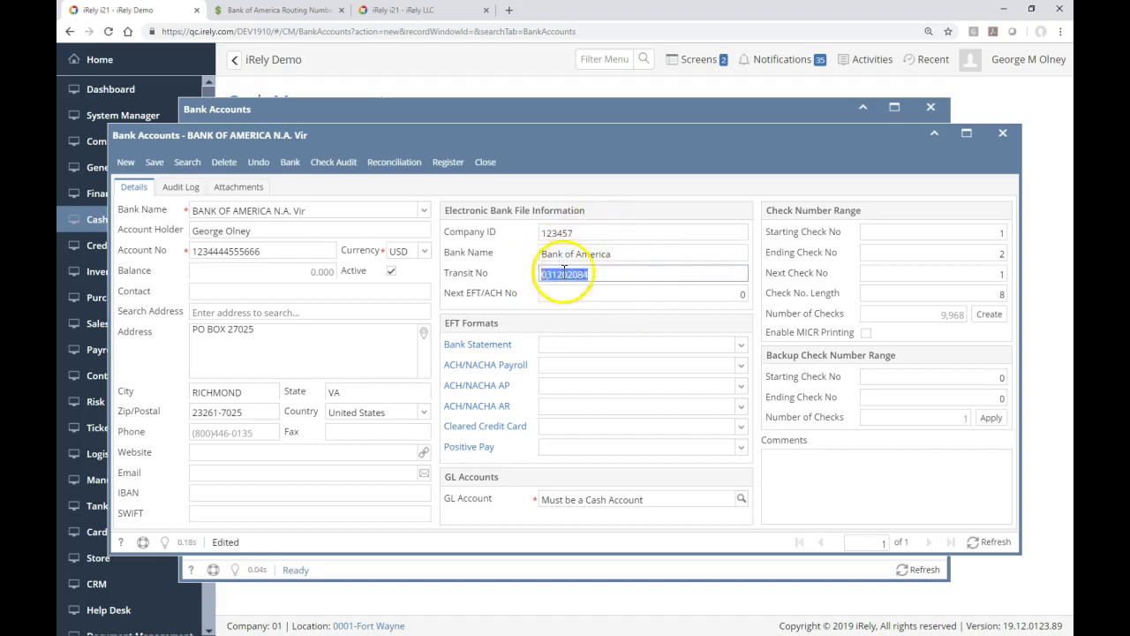
key("Tab")
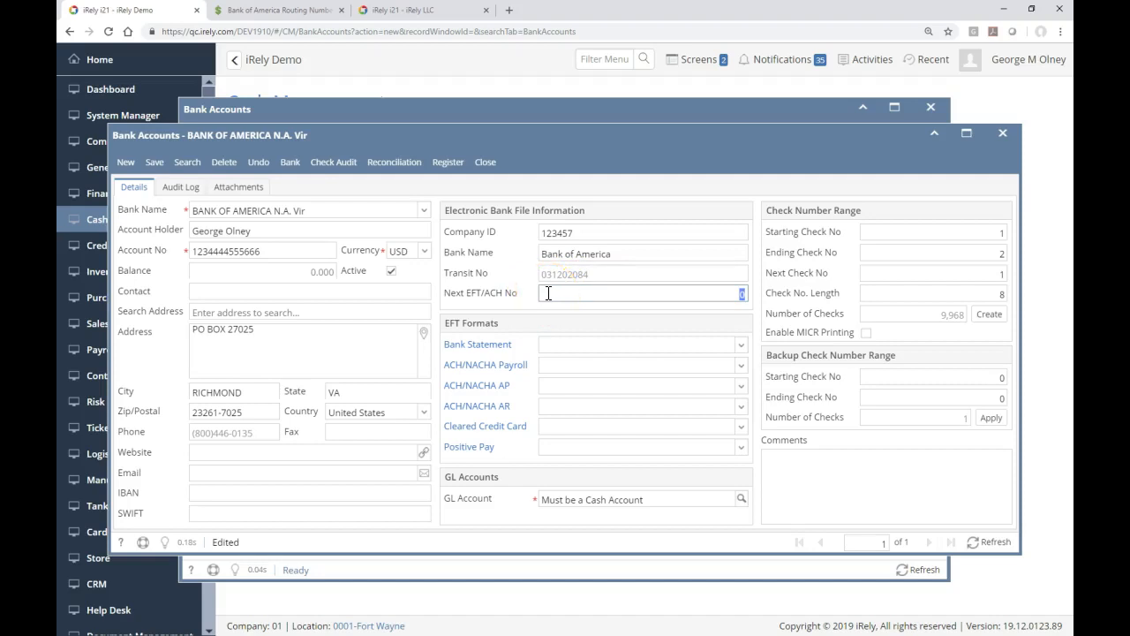
key("Tab")
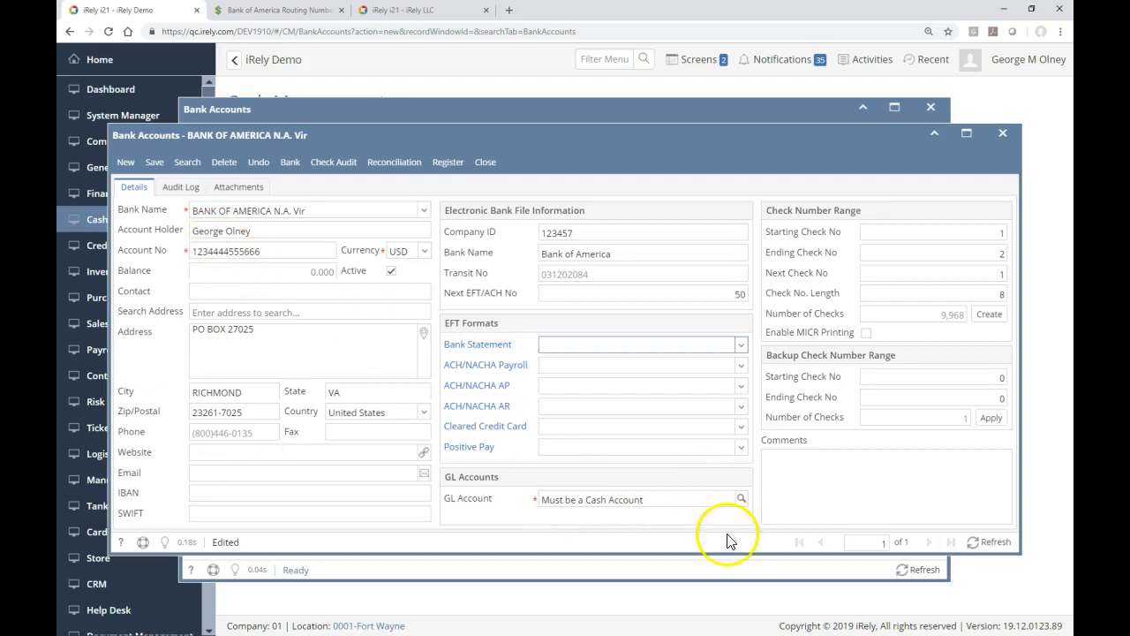
left_click(742, 498)
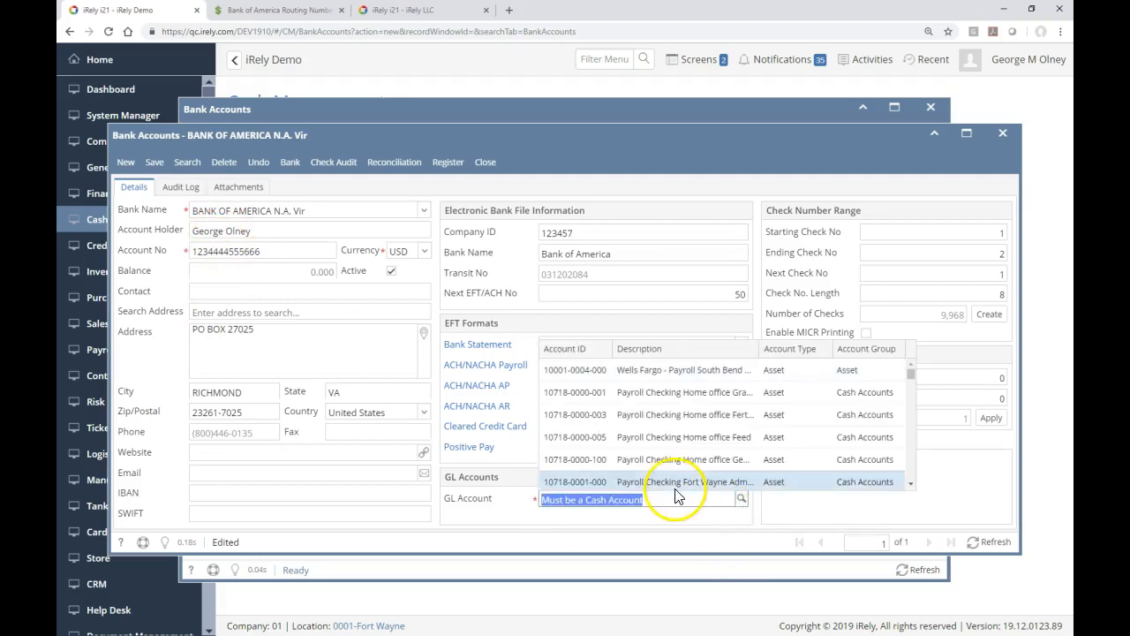
left_click(653, 435)
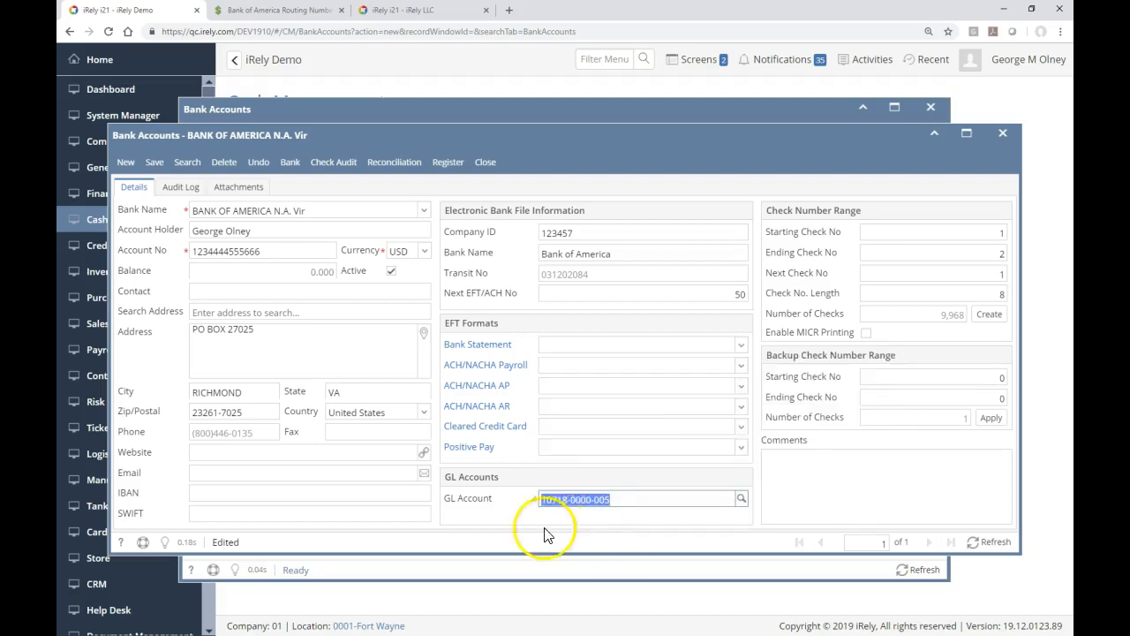
left_click(78, 165)
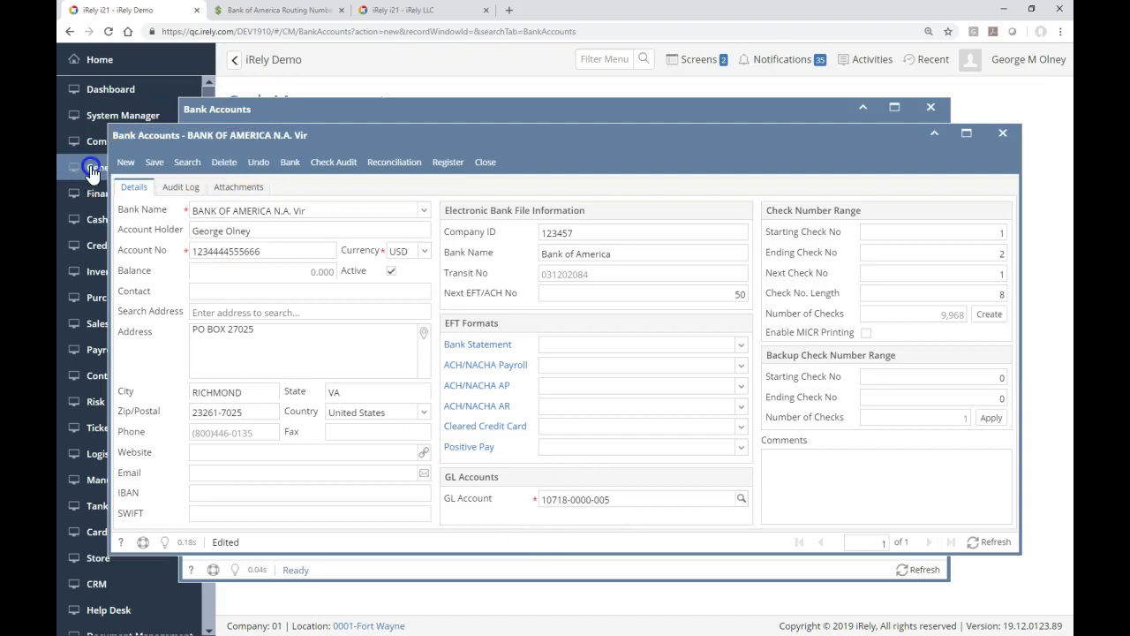
left_click(92, 172)
left_click(260, 154)
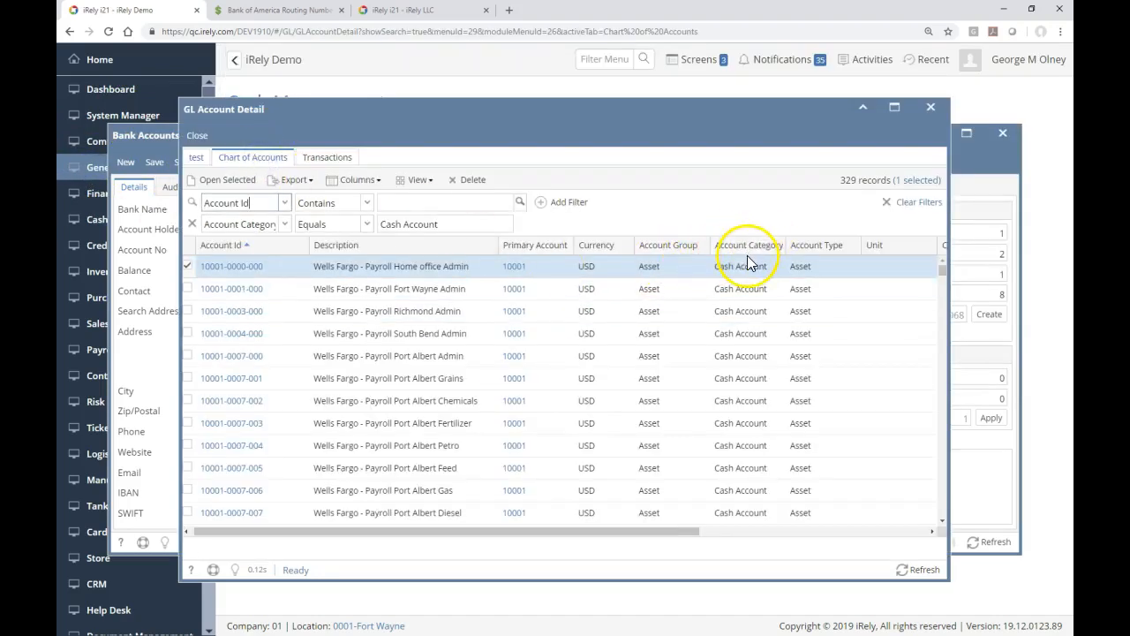
left_click(933, 115)
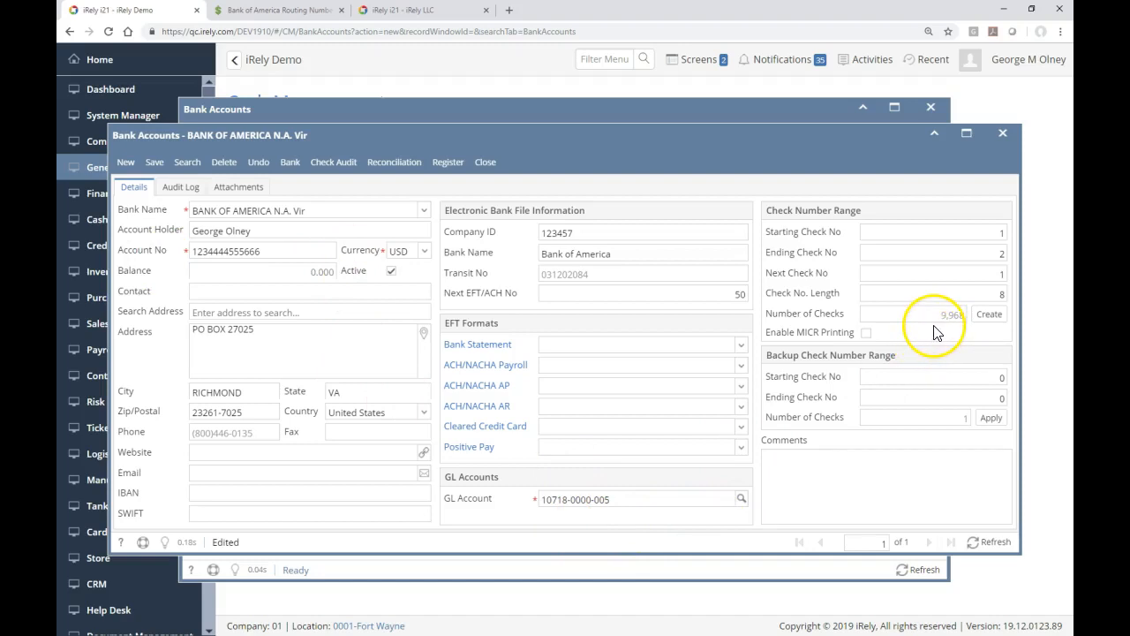
Step: Set the ending check number to 10000, keep check number length 8, and create the checks
left_click(979, 252)
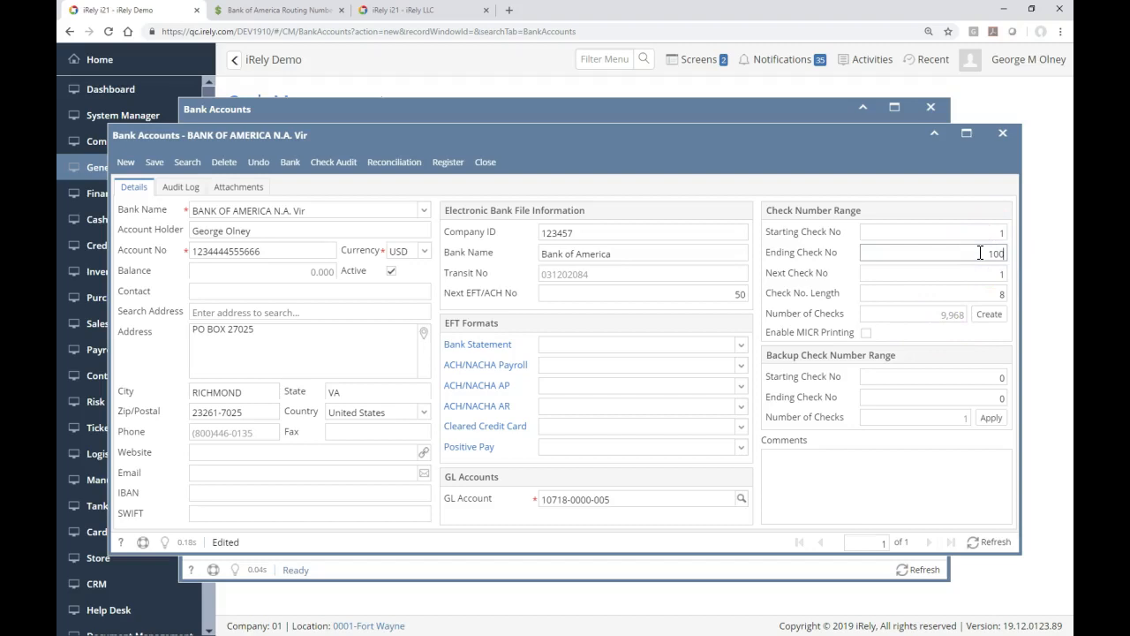
type("10000")
key("Tab")
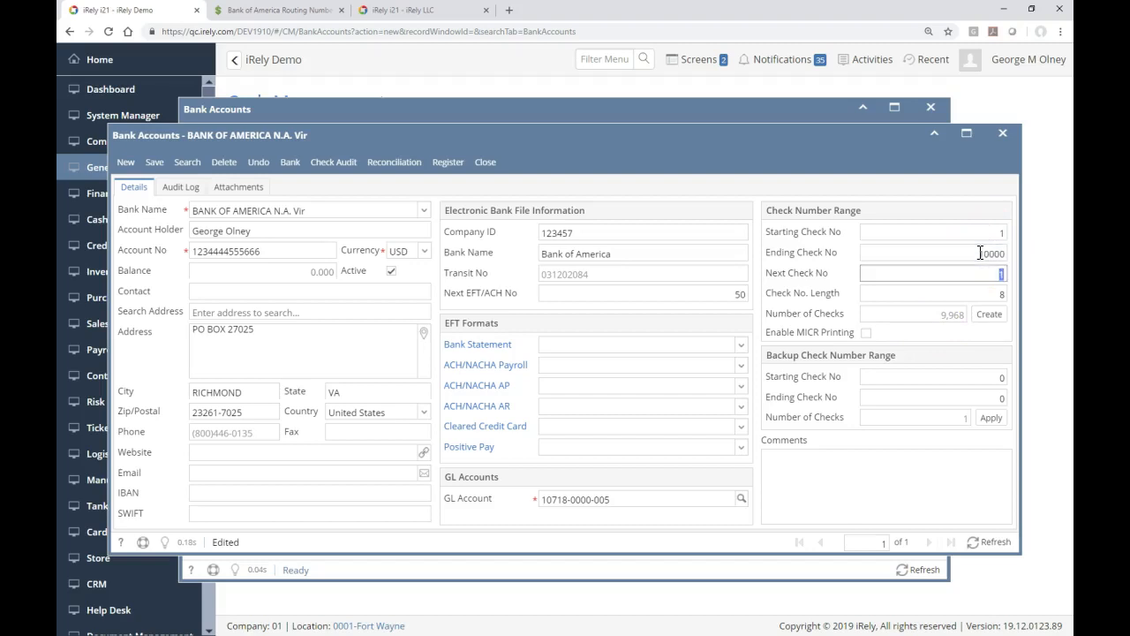
key("Tab")
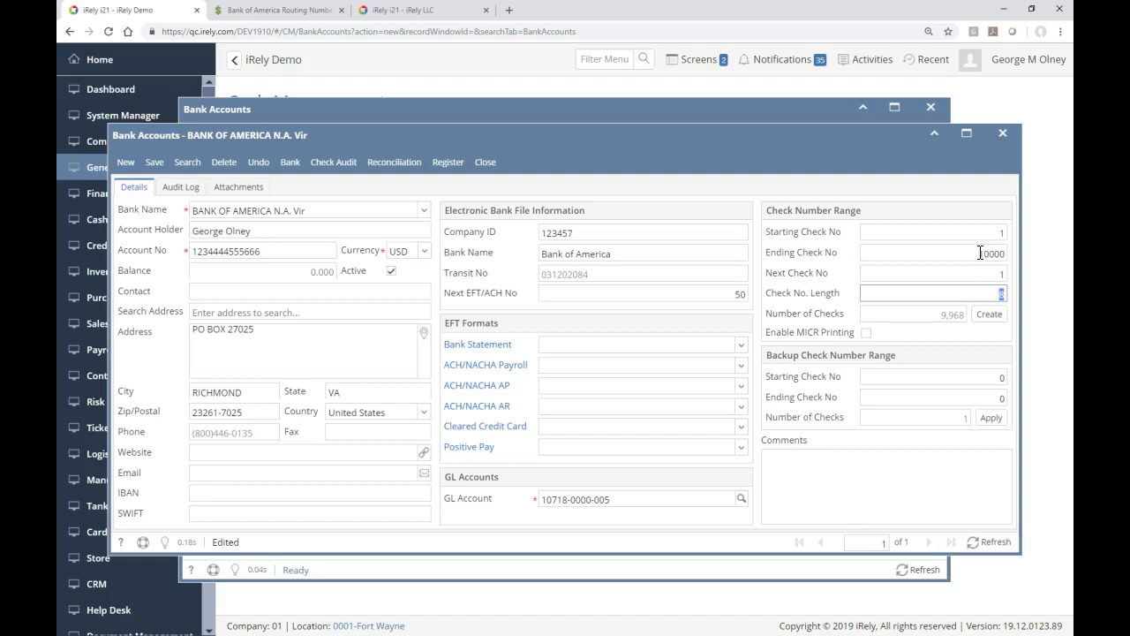
key("Tab")
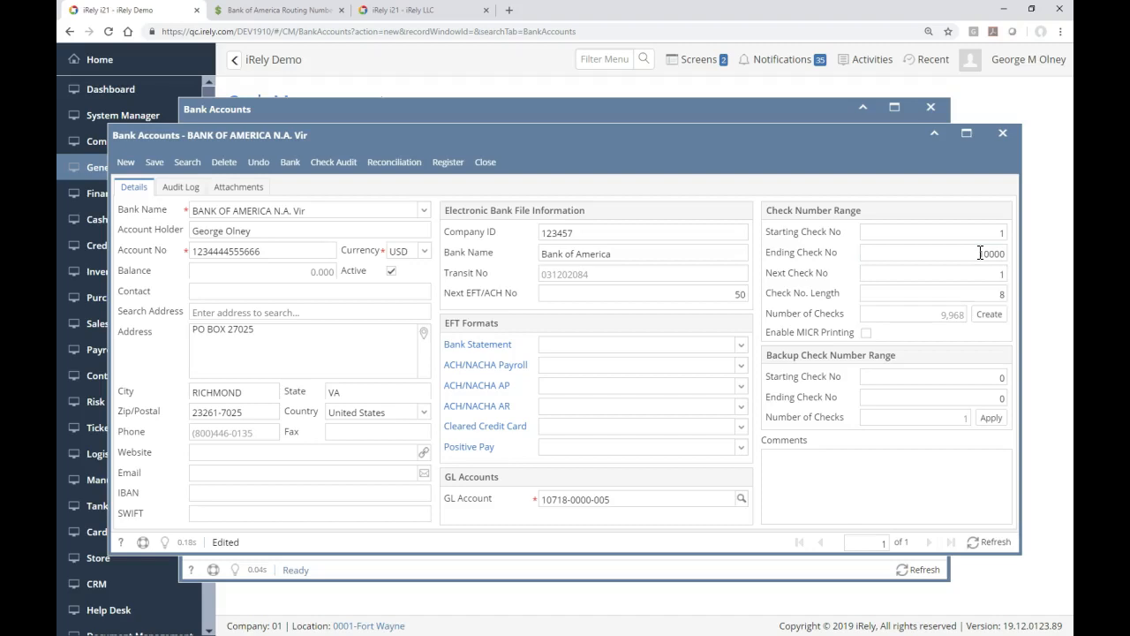
left_click(986, 316)
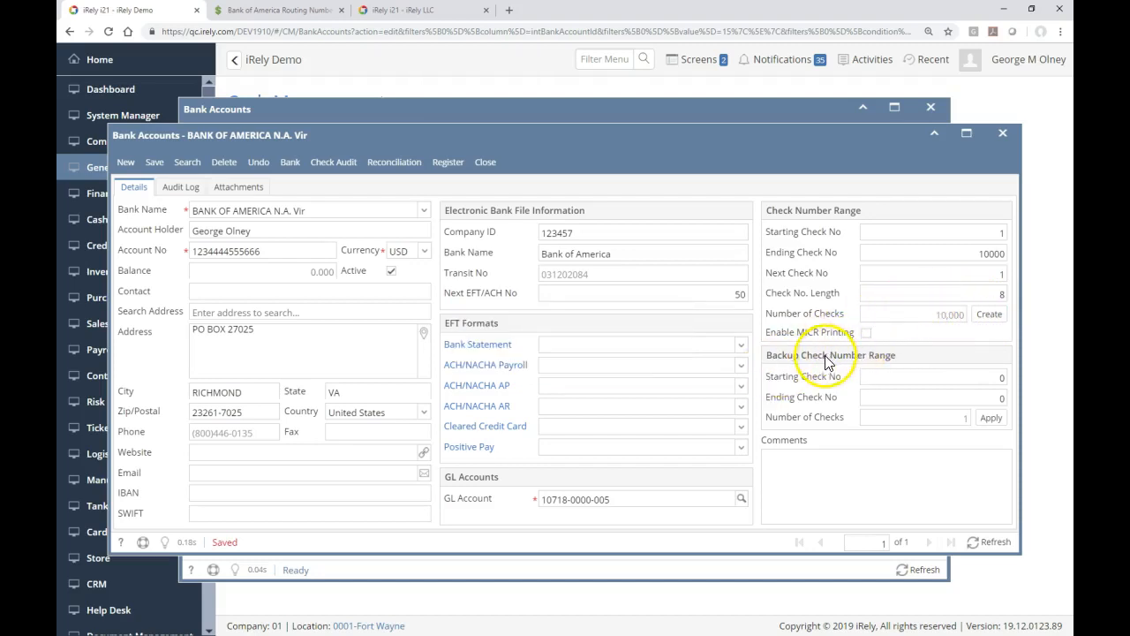
Step: Turn on MICR printing and enter backup check numbers 55555555 to 55555666
left_click(872, 333)
left_click(874, 333)
left_click(872, 333)
left_click(918, 375)
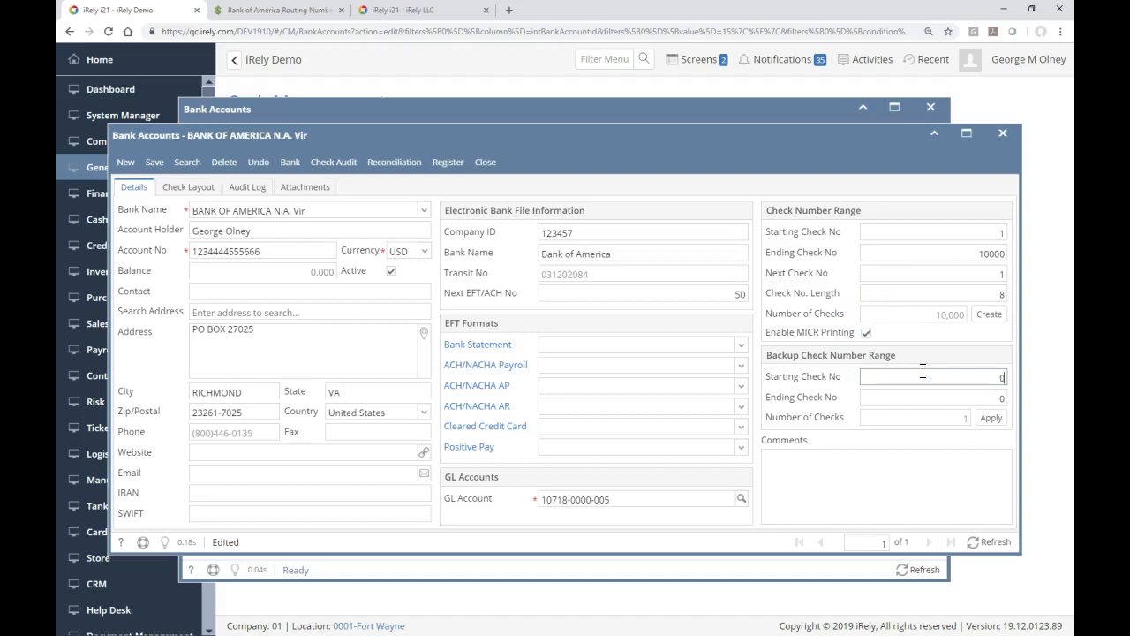
type("55555555")
key("Tab")
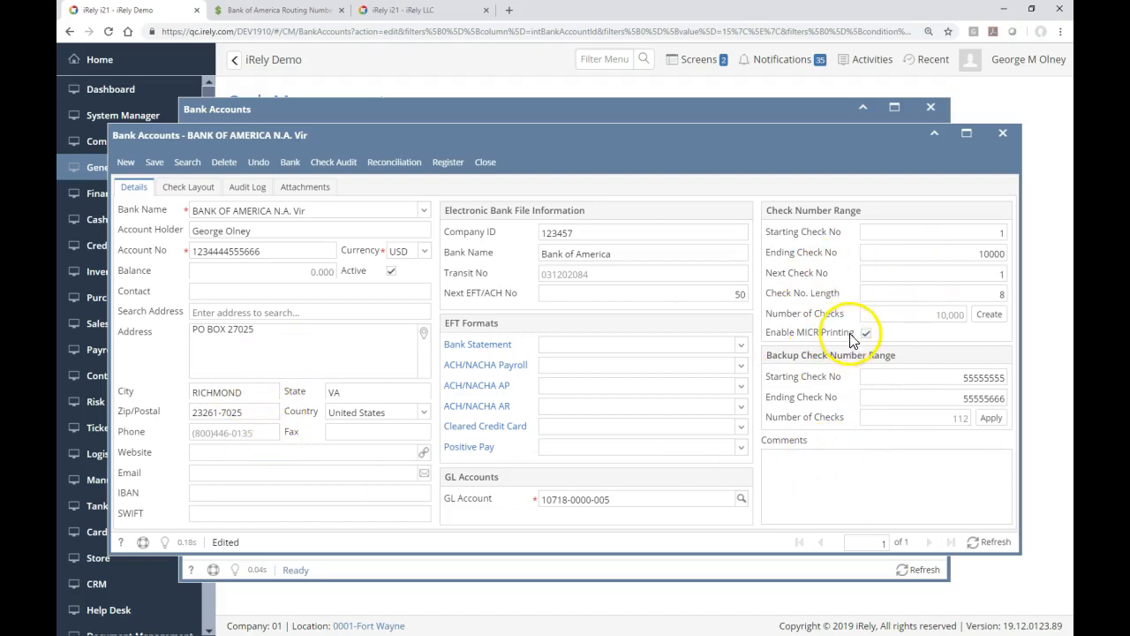
Step: On the Check Layout tab, inspect the MICR routing/transit and account number fields and prefixes
left_click(184, 188)
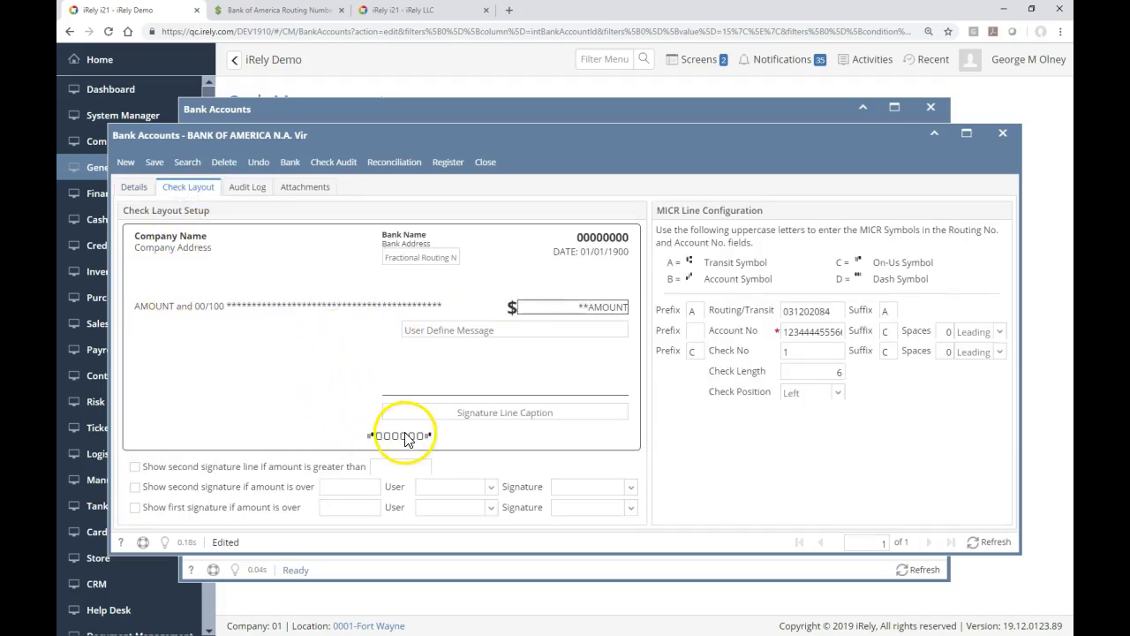
left_click(696, 313)
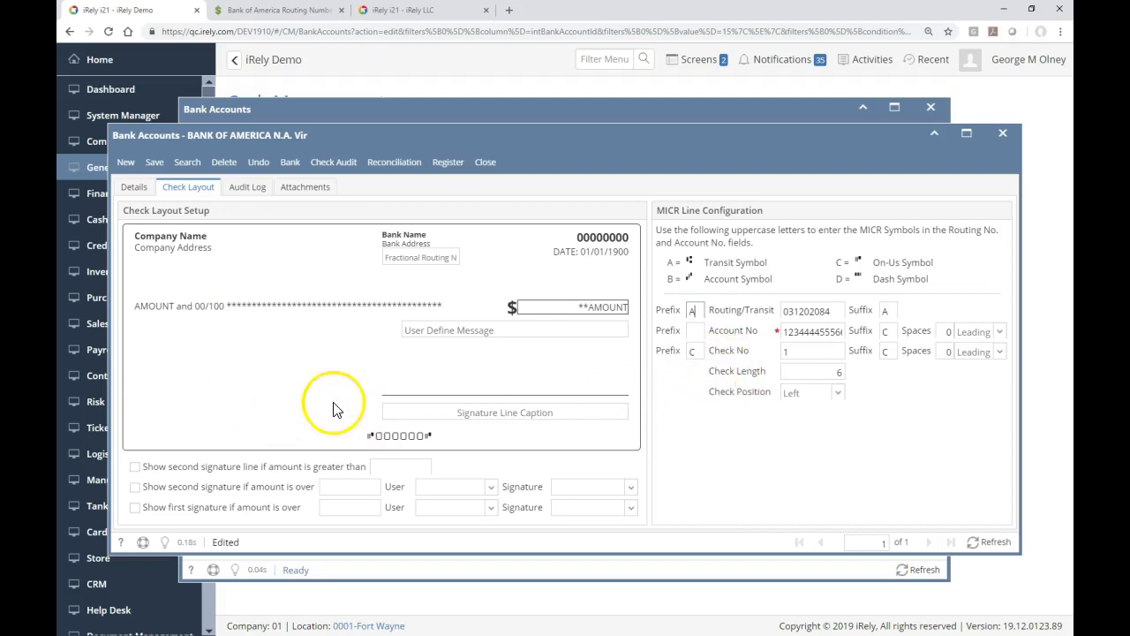
left_click(828, 313)
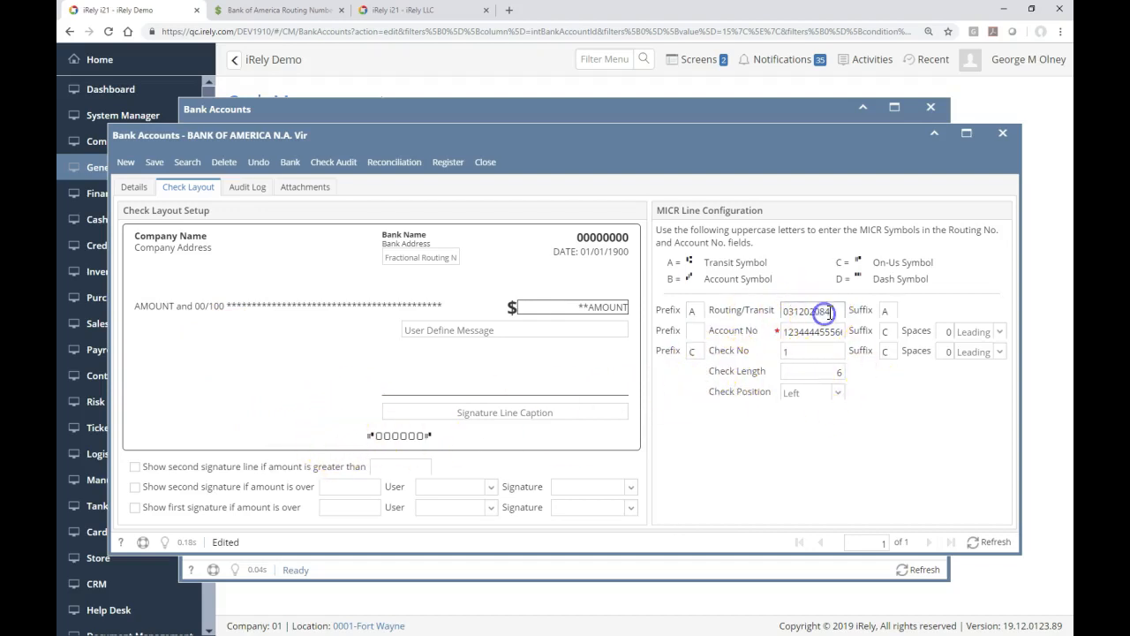
left_click_drag(726, 316, 786, 313)
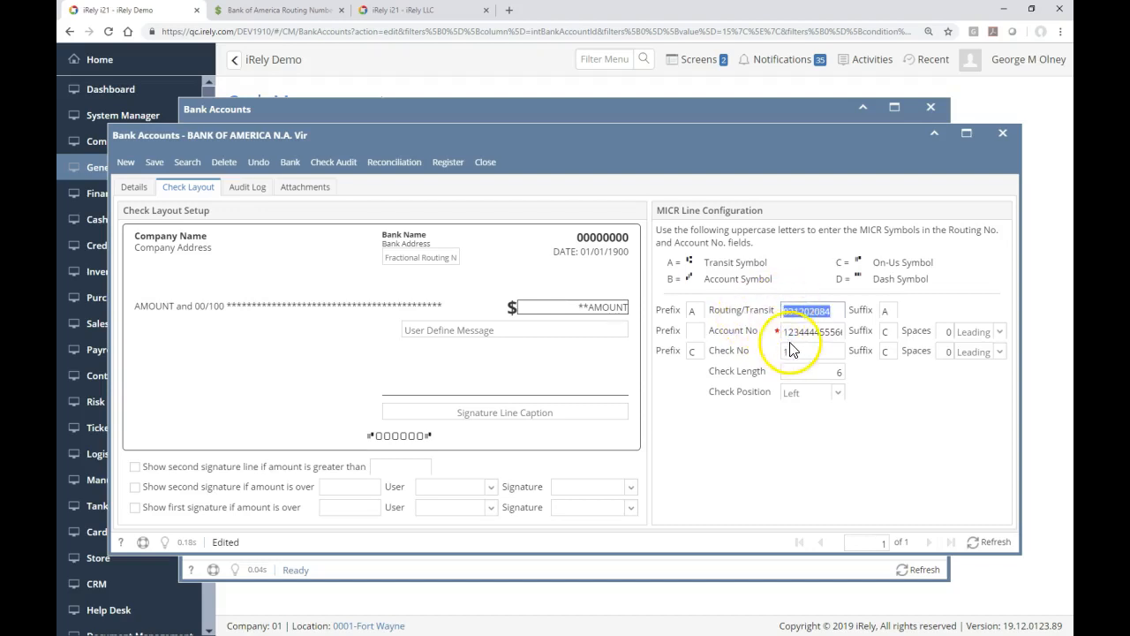
left_click(789, 332)
left_click(778, 335)
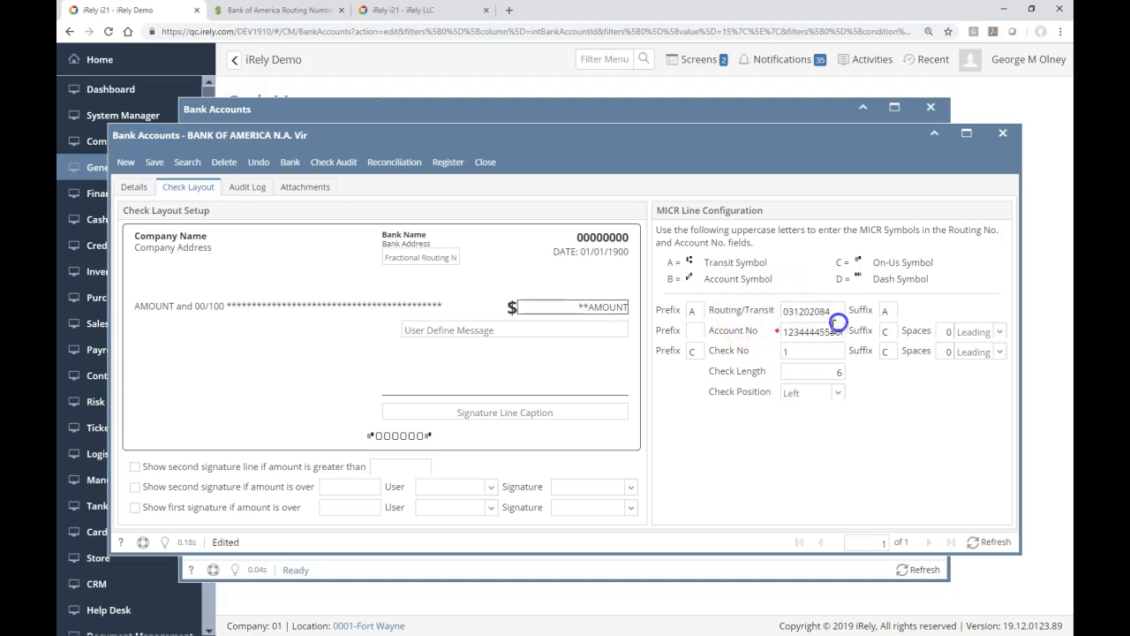
left_click_drag(799, 331, 860, 327)
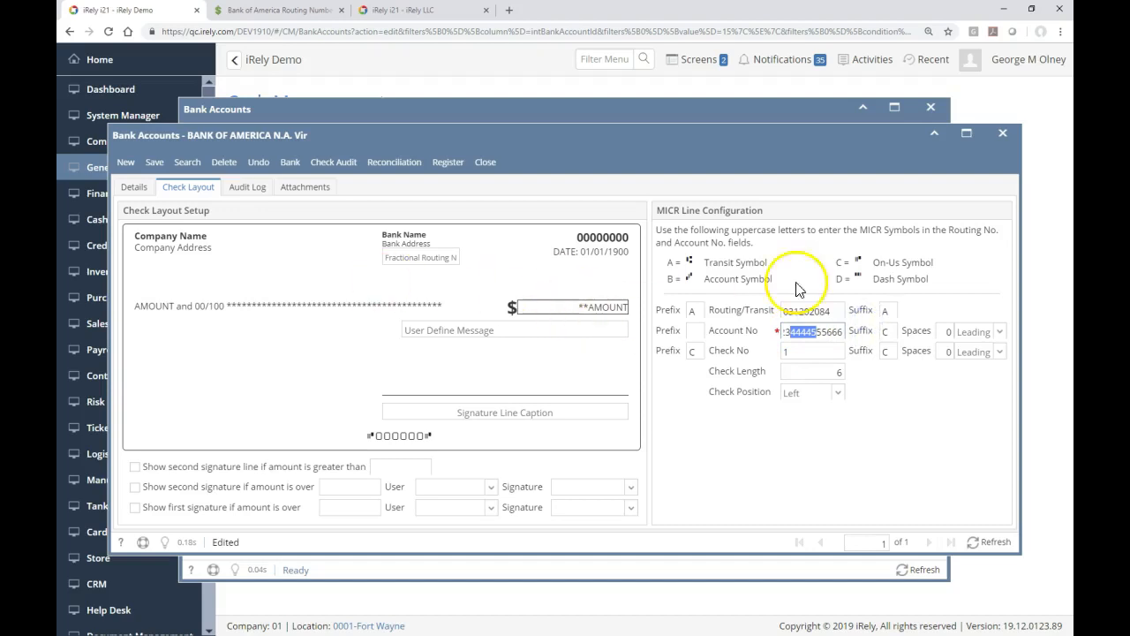
left_click(694, 334)
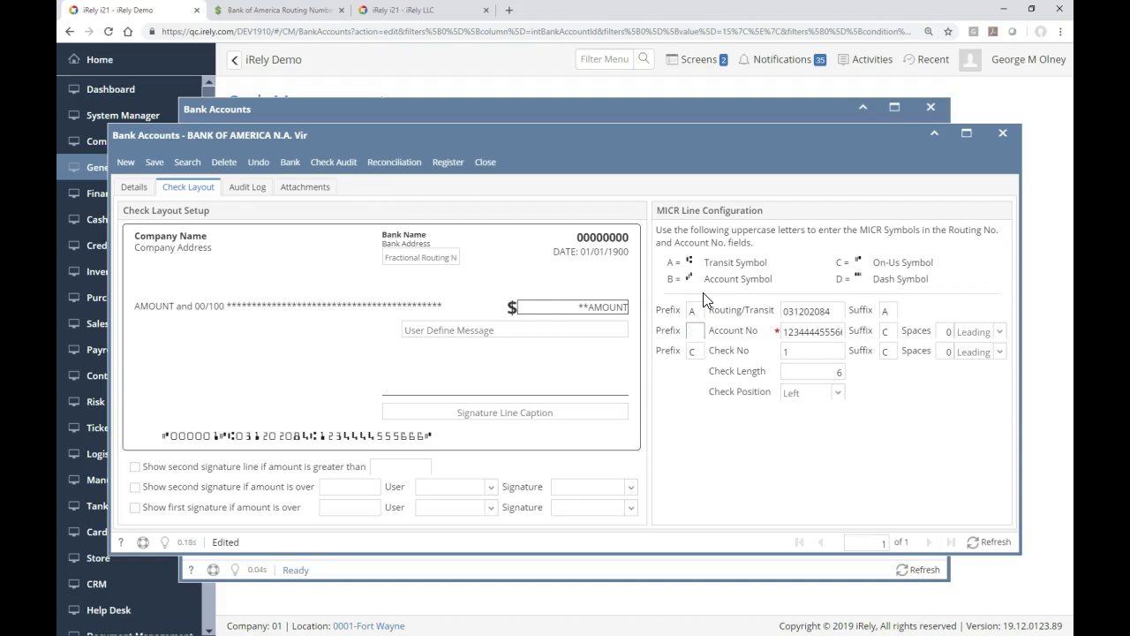
Step: Prefix the account number with B, adjust its spacing, and start the 'Void if not countersigned' caption
type("B")
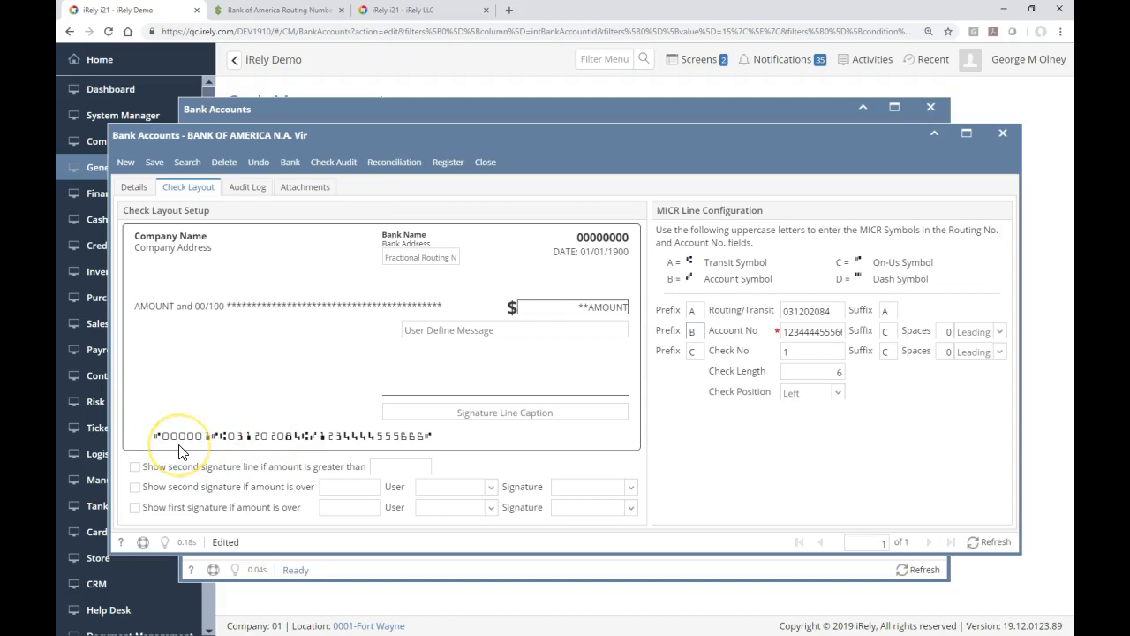
left_click(943, 331)
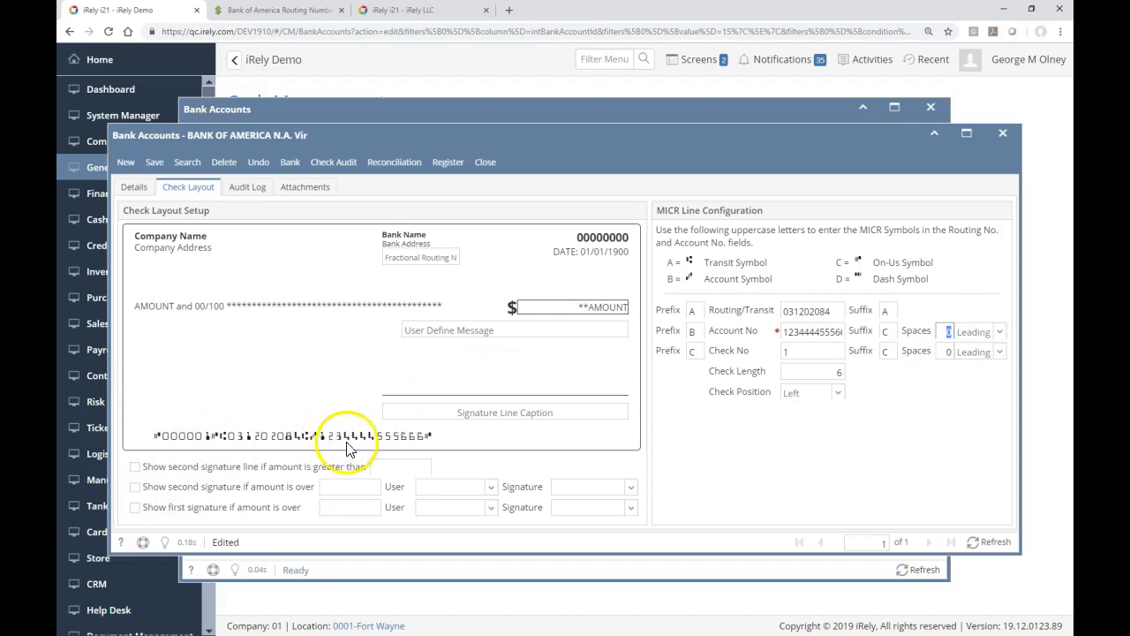
type("2")
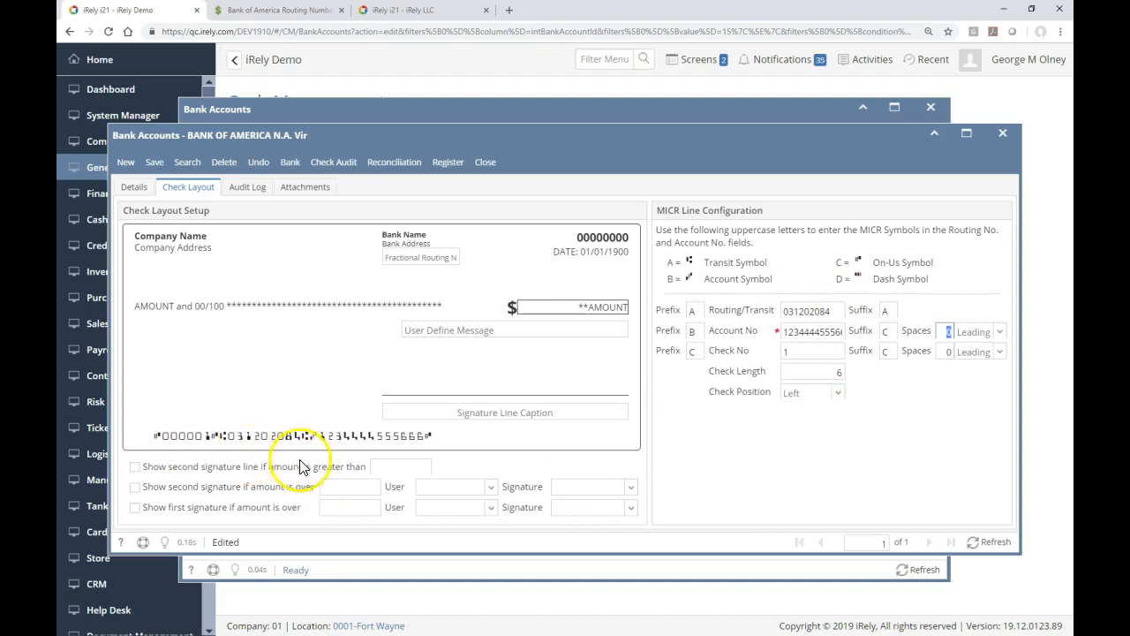
left_click(474, 412)
left_click(474, 412)
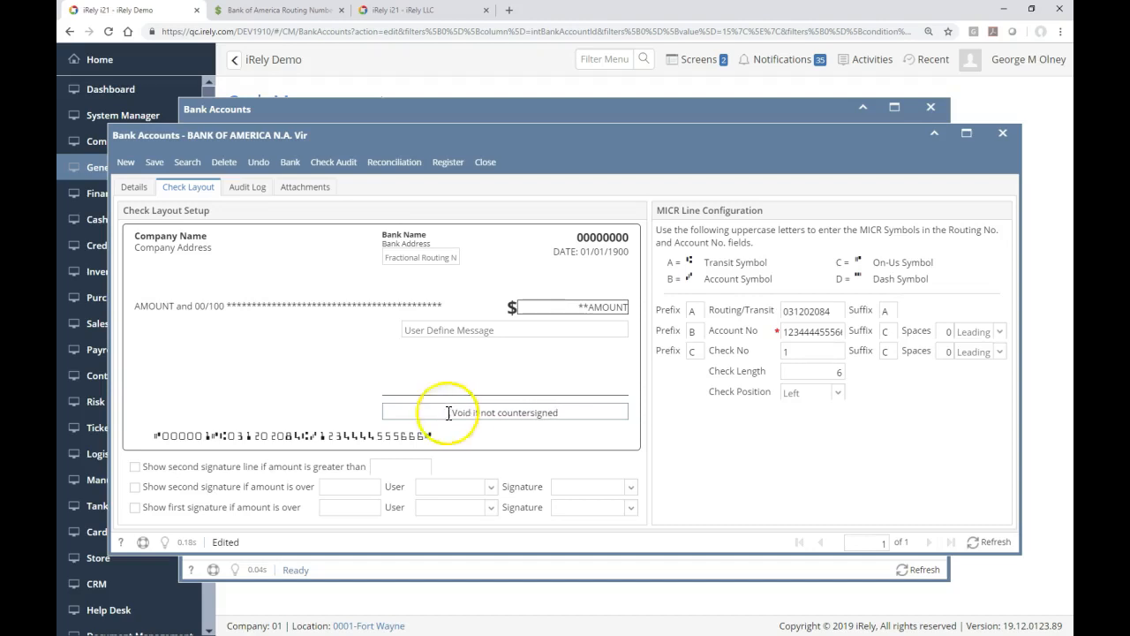
Step: Commit the 'Void if not countersigned' caption and save the bank account record
left_click(515, 334)
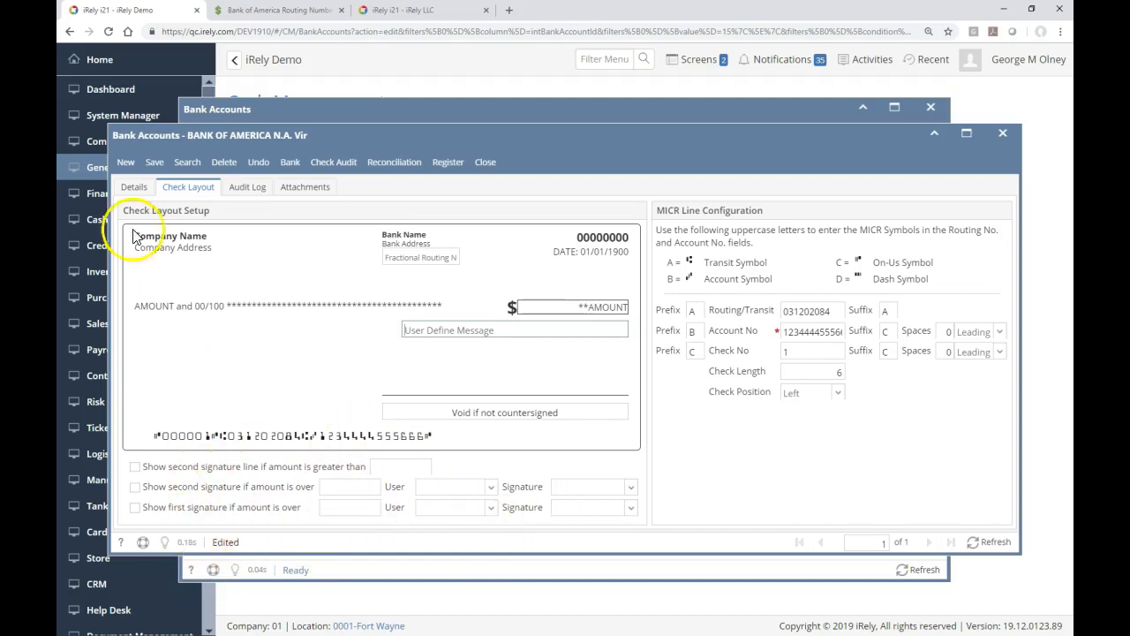
left_click(154, 164)
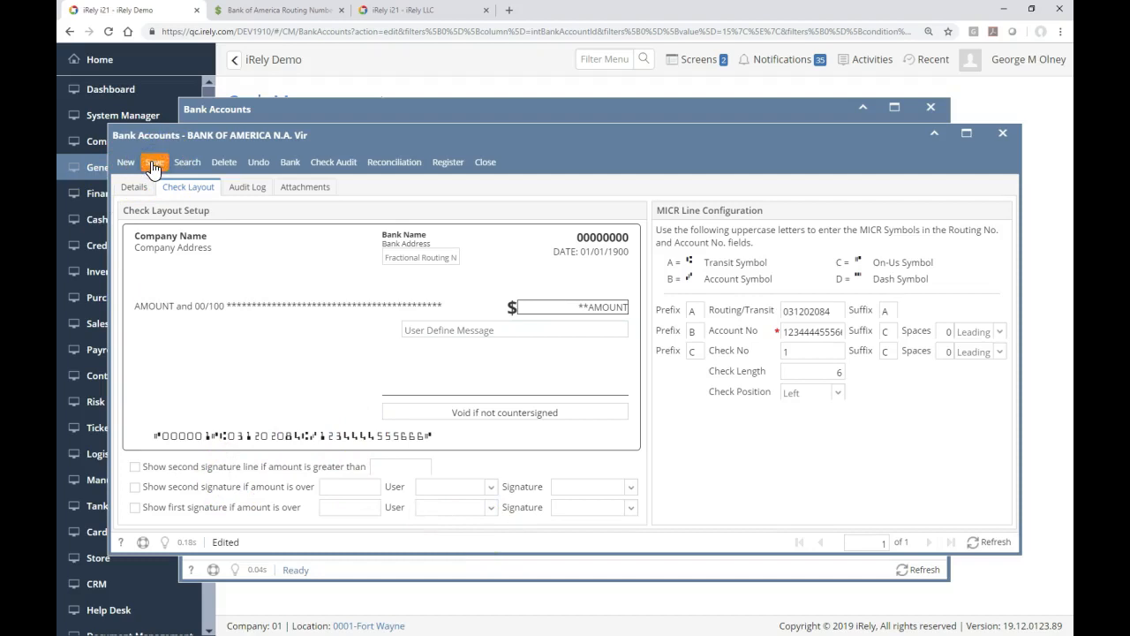